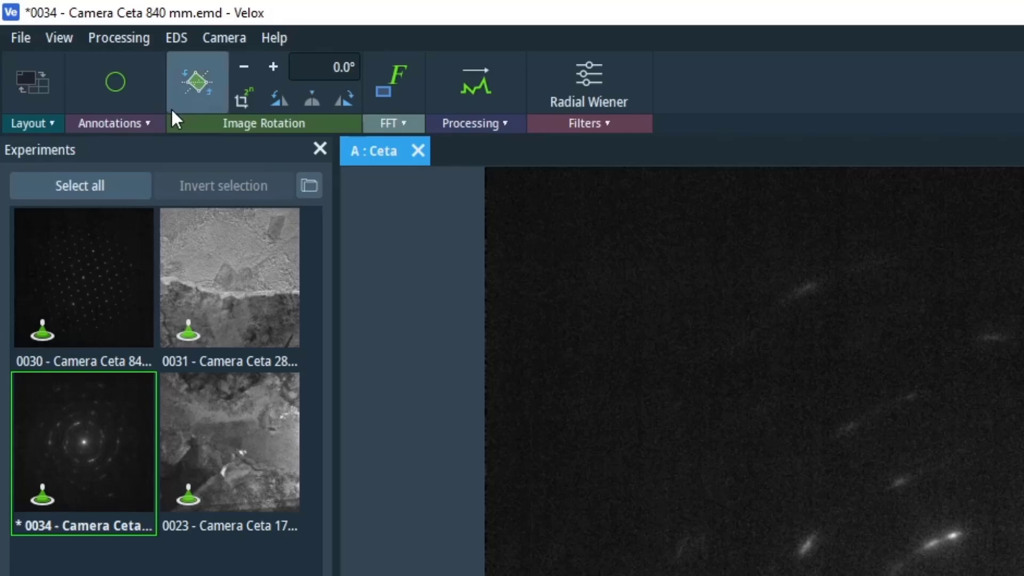
- Draw three concentric circles centred on the bright central spot, with radii of about 478, 294 and 250 pm
click(127, 129)
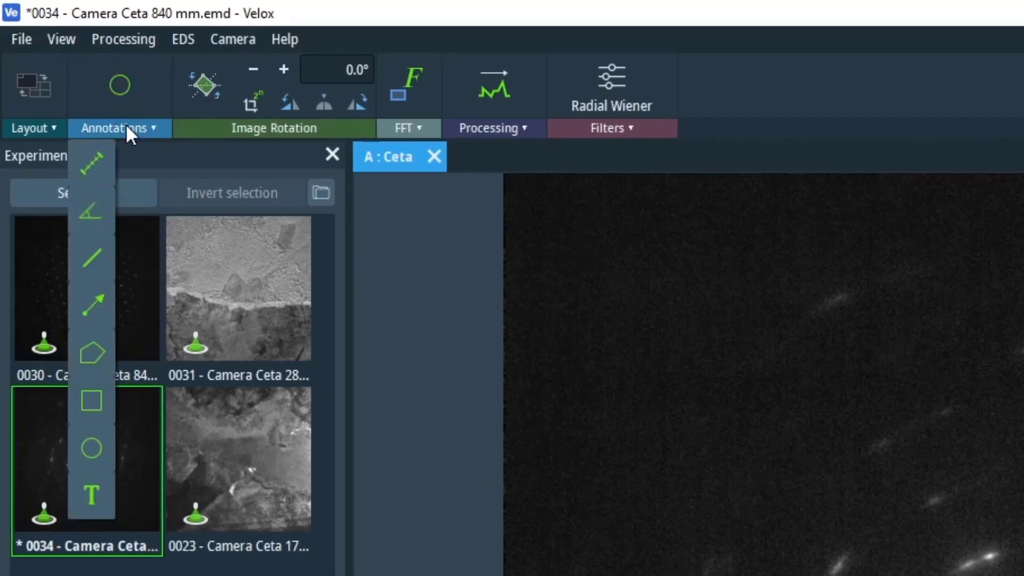
click(93, 449)
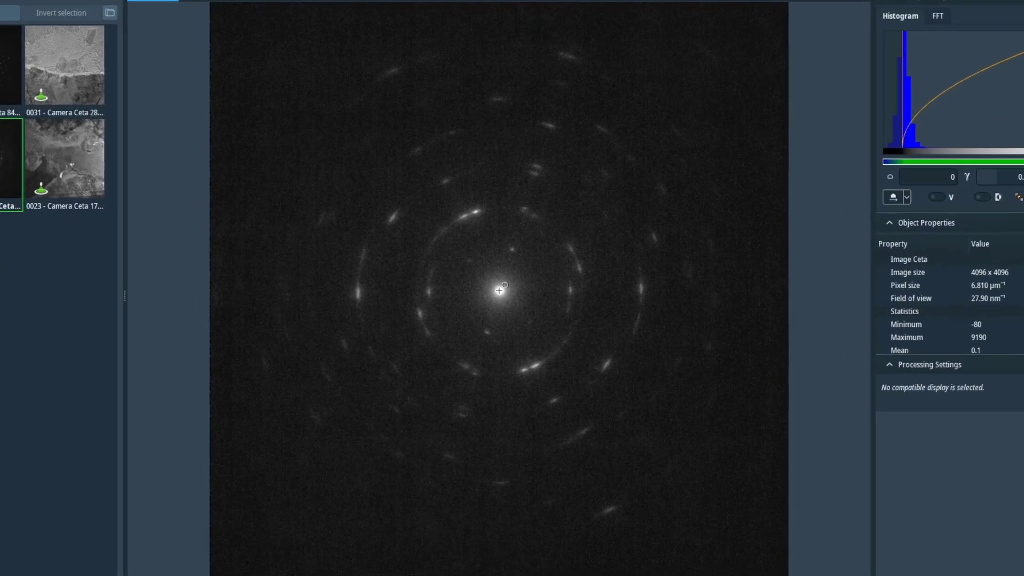
scroll(499, 291, up, 4)
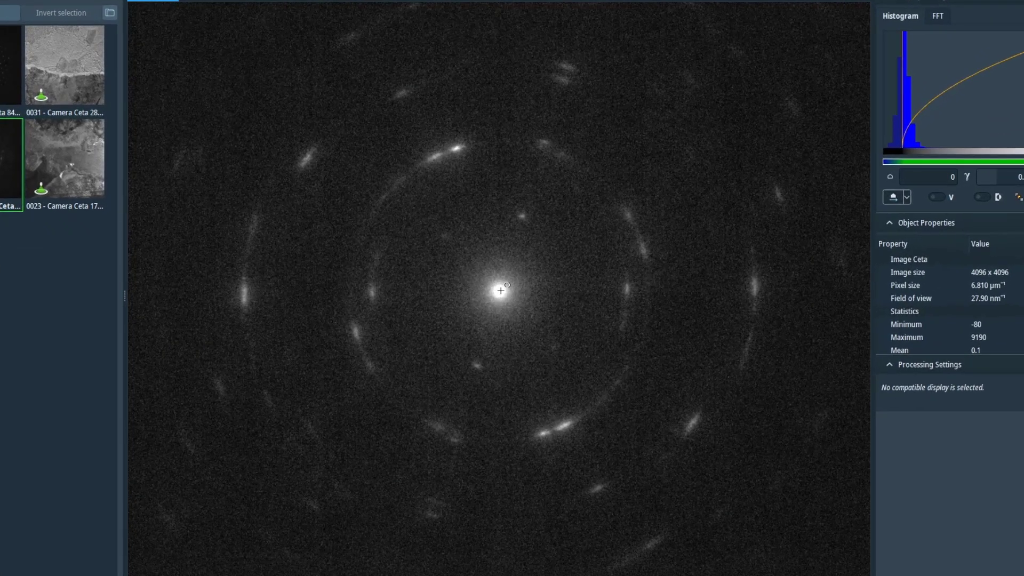
scroll(501, 291, up, 2)
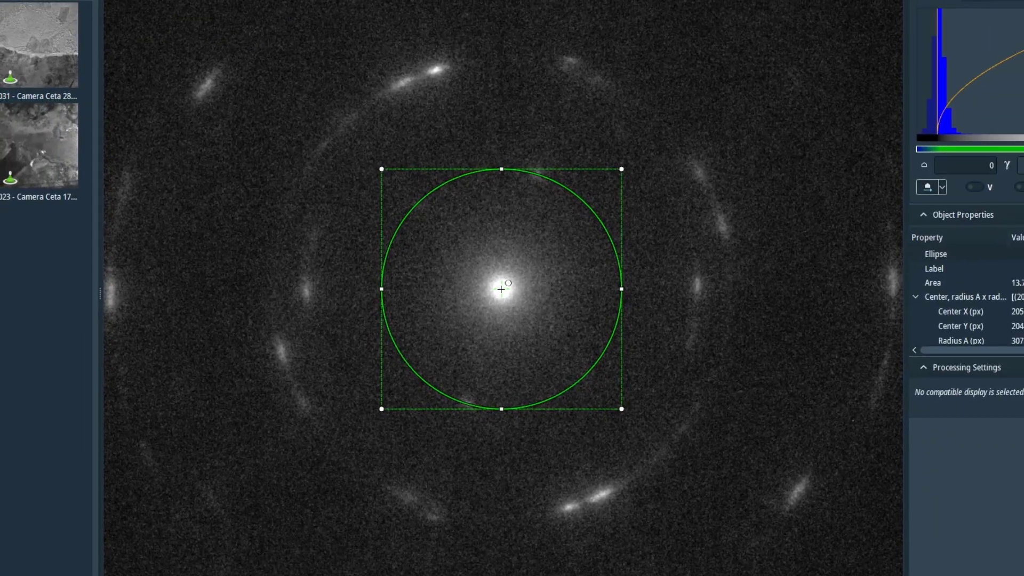
drag(502, 289, 700, 437)
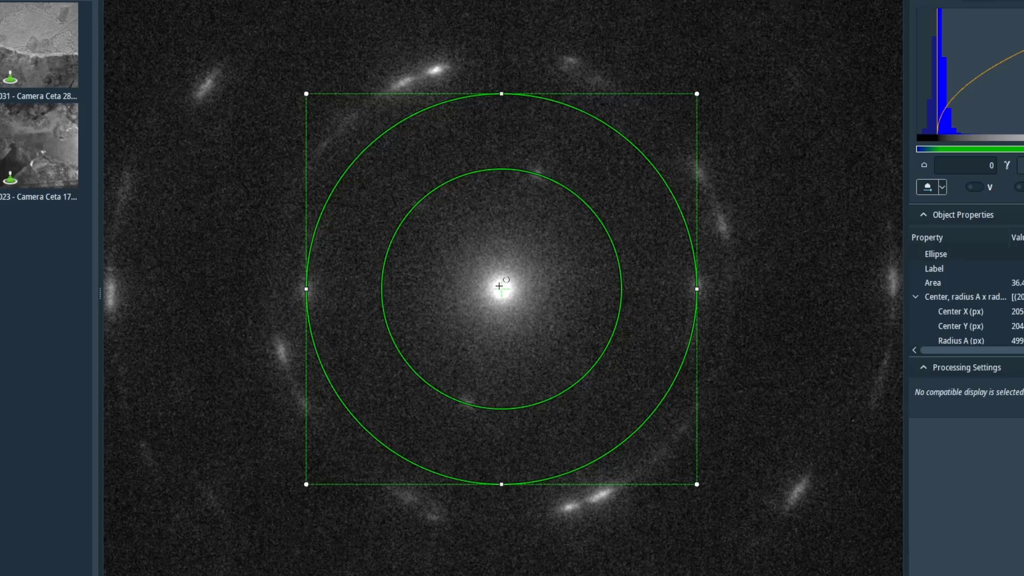
drag(501, 288, 735, 424)
scroll(782, 238, down, 5)
click(725, 274)
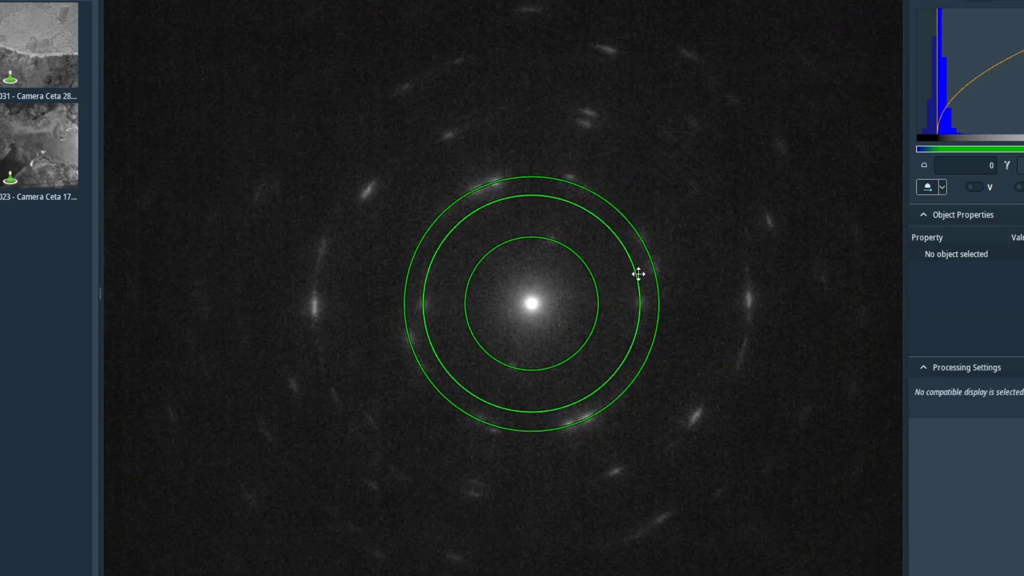
- Display the radii of the innermost circle on the diffraction pattern
scroll(671, 299, up, 3)
scroll(670, 296, up, 1)
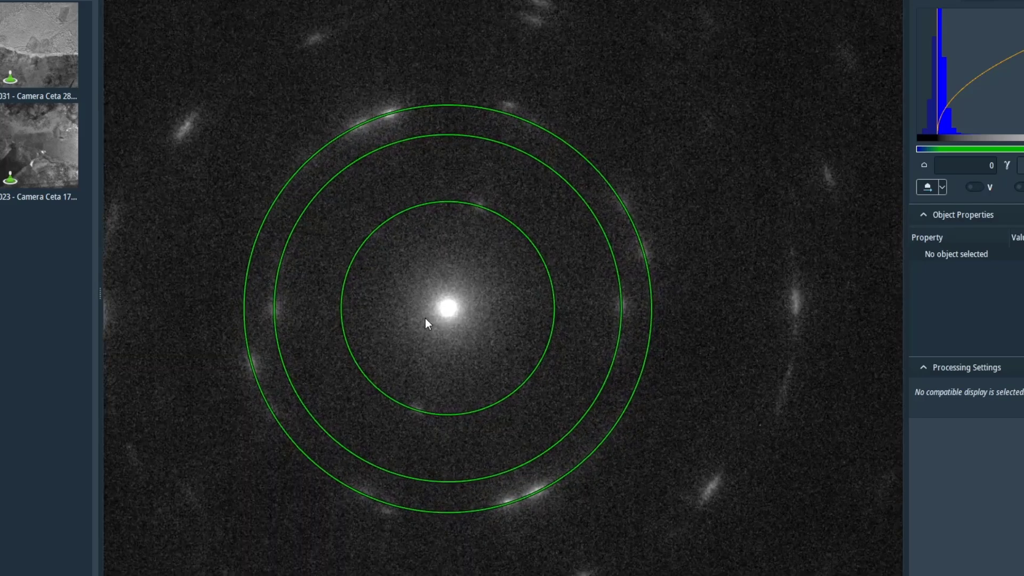
drag(487, 299, 523, 287)
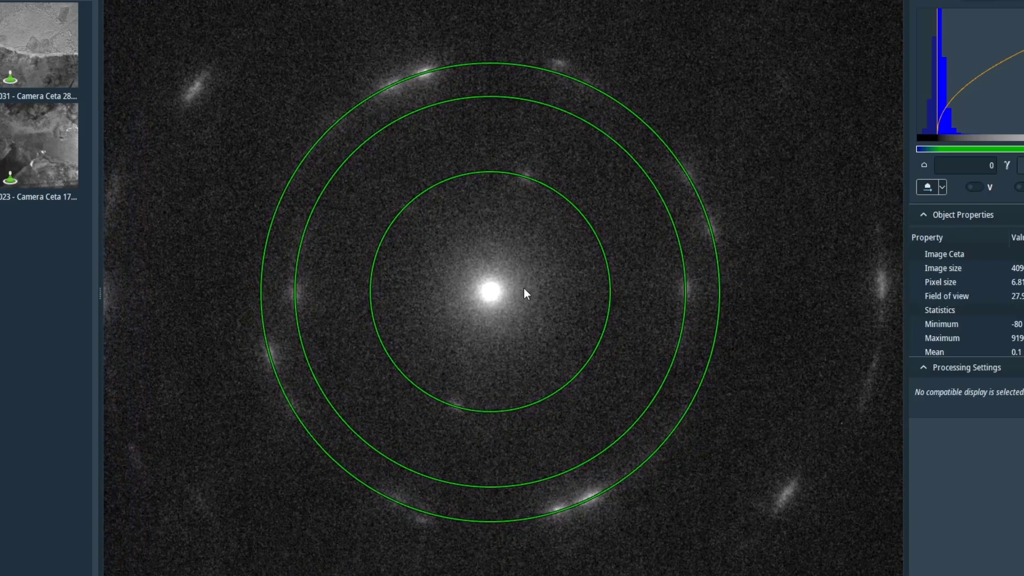
click(543, 182)
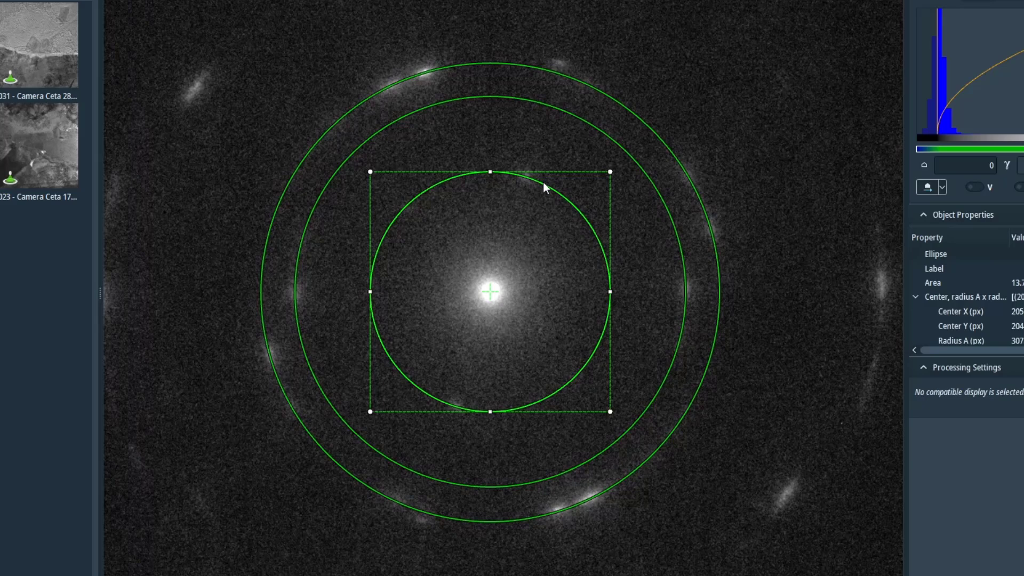
right_click(543, 183)
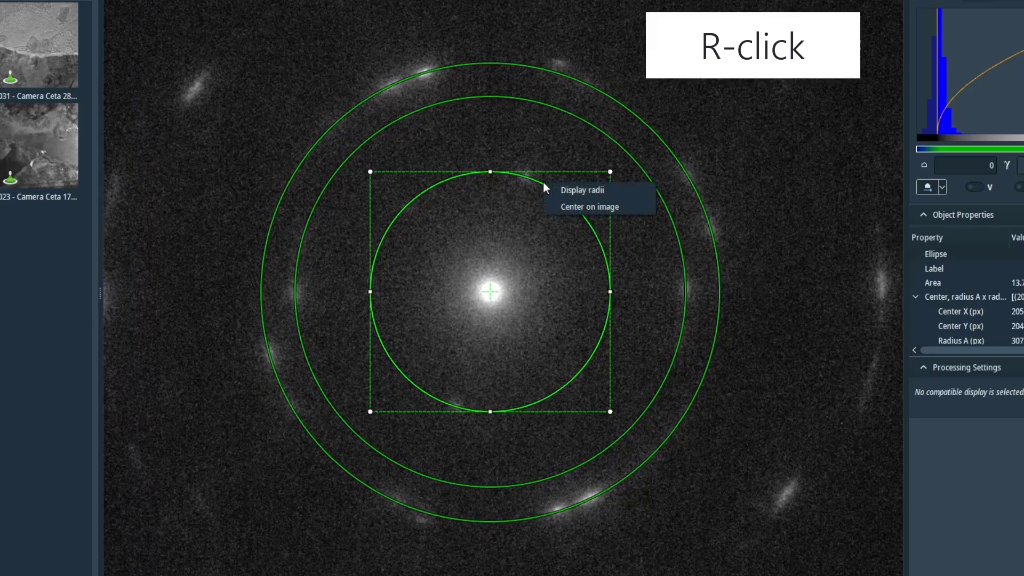
click(571, 190)
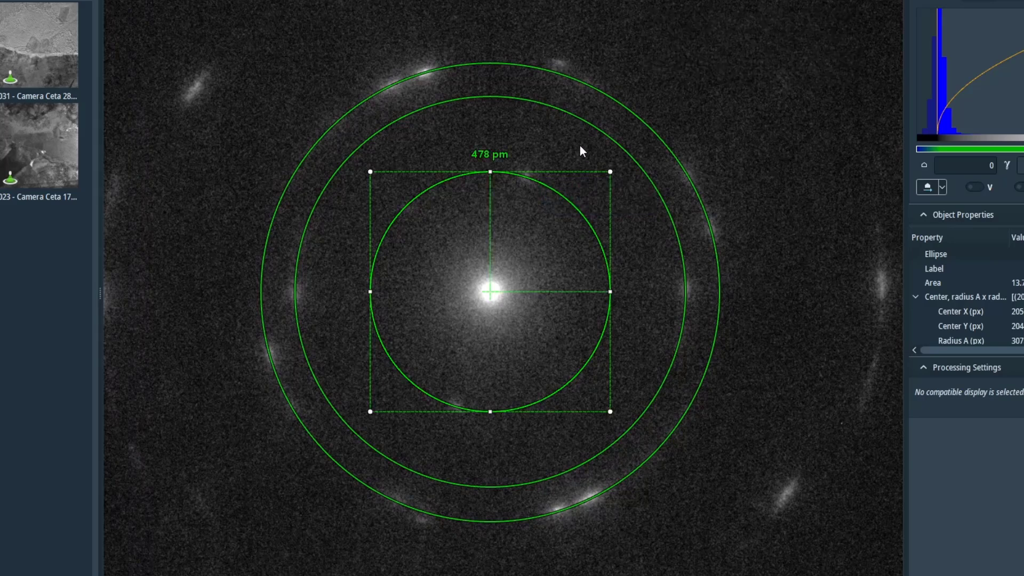
- Display the radii of the middle and outermost circles and deselect them
click(594, 127)
right_click(594, 125)
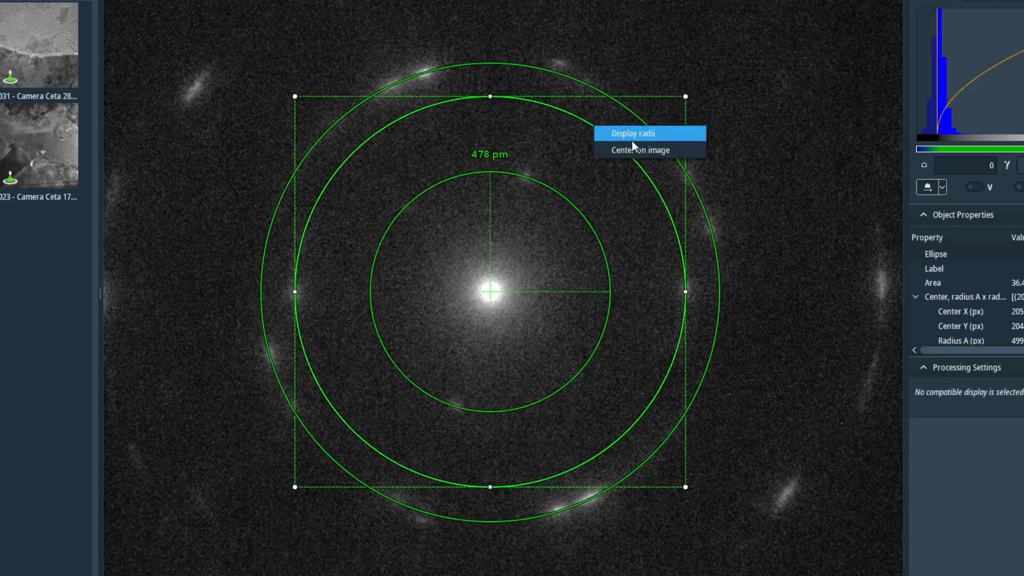
click(629, 133)
click(601, 91)
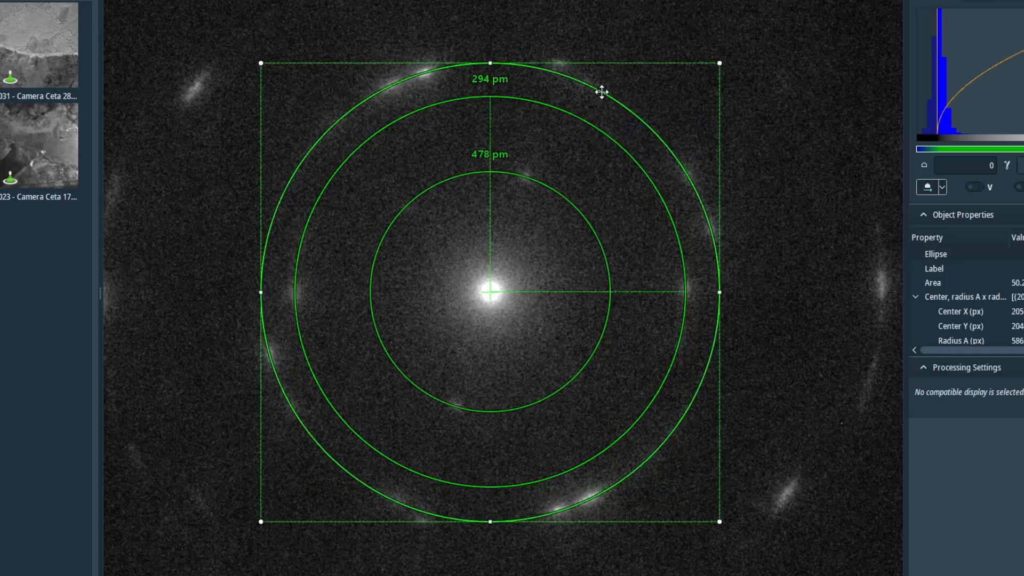
right_click(601, 91)
click(629, 99)
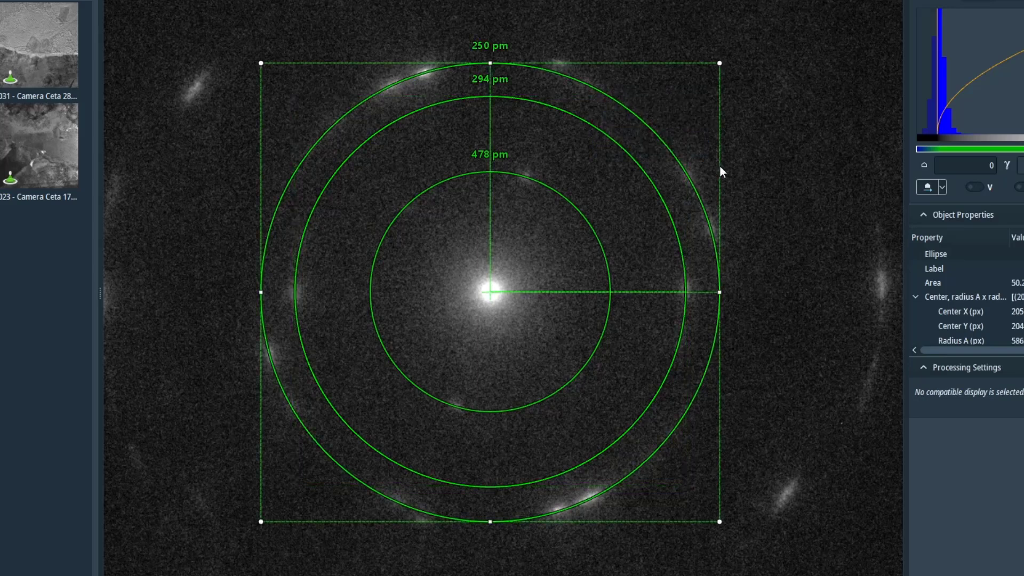
click(818, 187)
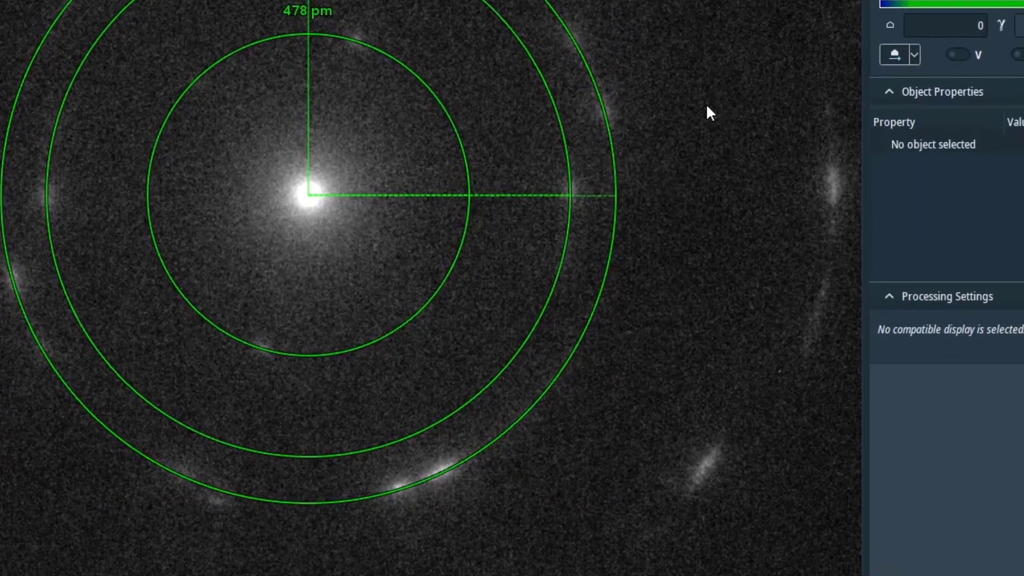
right_click(787, 224)
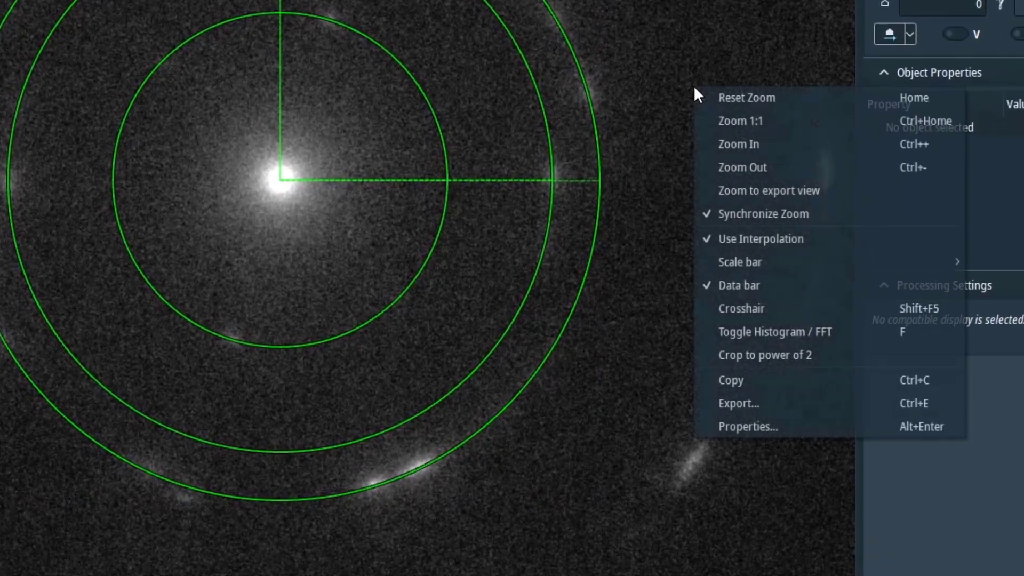
click(734, 405)
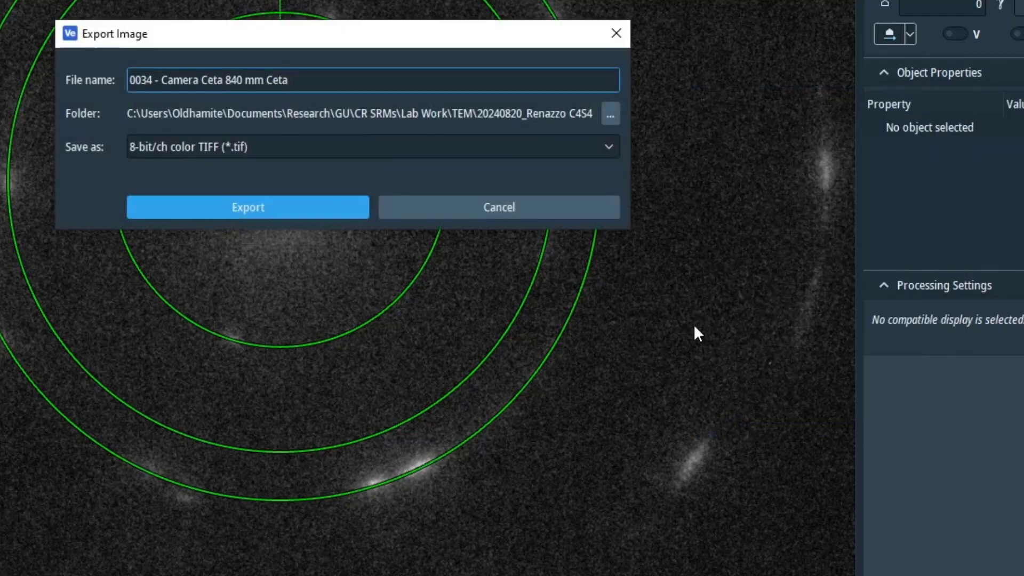
click(447, 214)
click(664, 277)
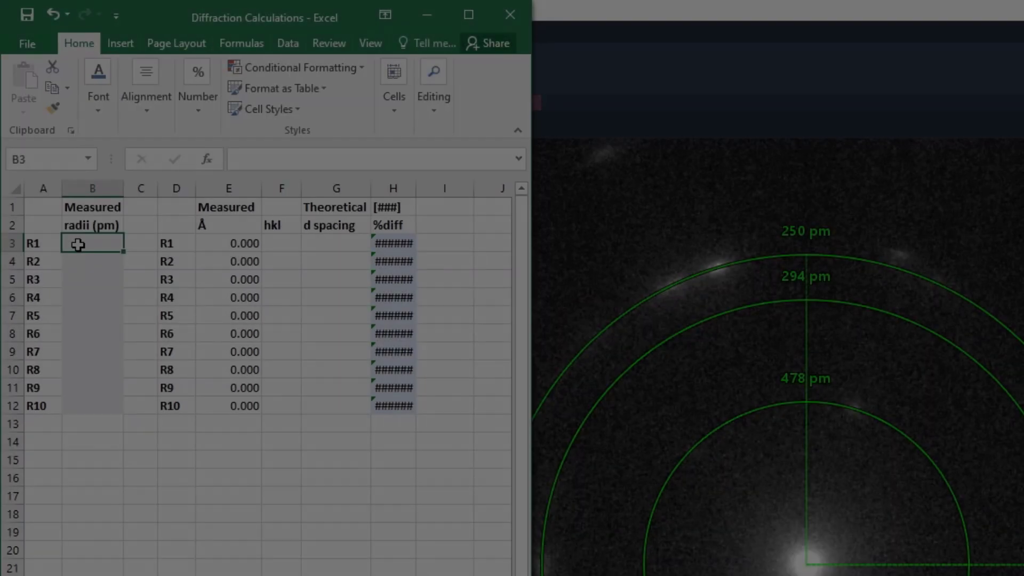
- In the Diffraction Calculations workbook in Excel, enter the measured radii 478, 294 and 250 pm for R1 to R3 in cells B3:B5
text(478)
key(Return)
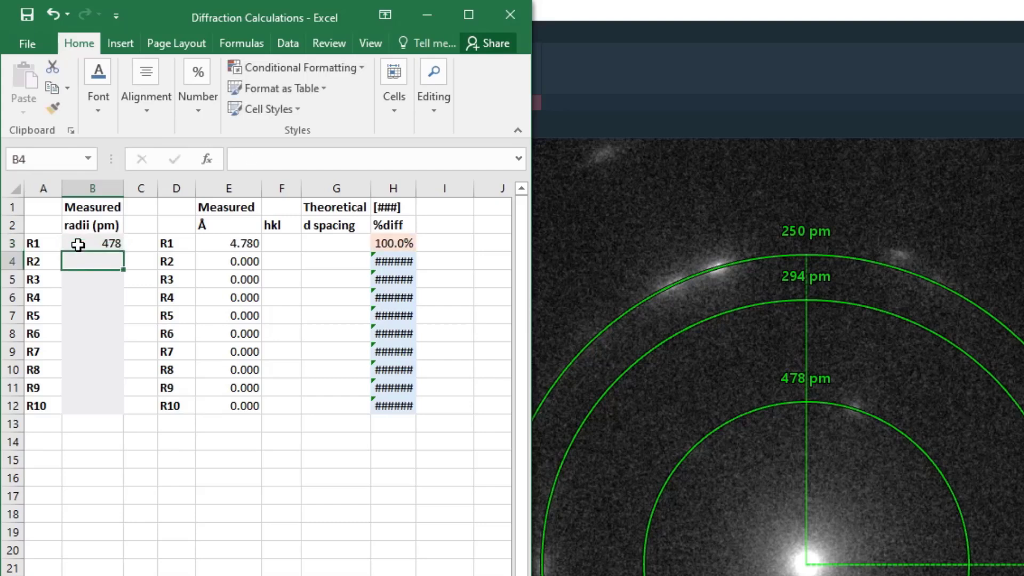
text(294)
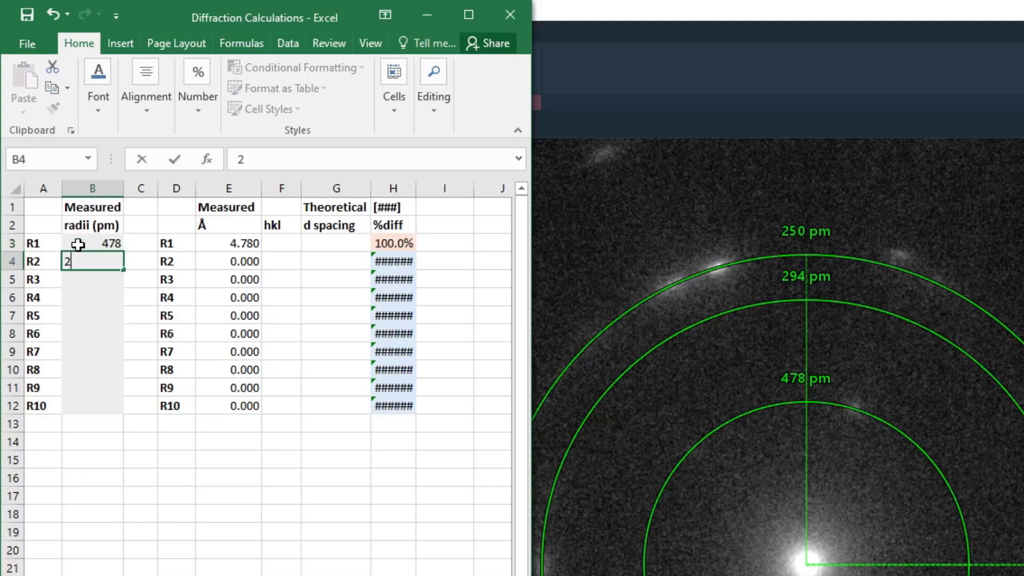
key(Return)
text(250)
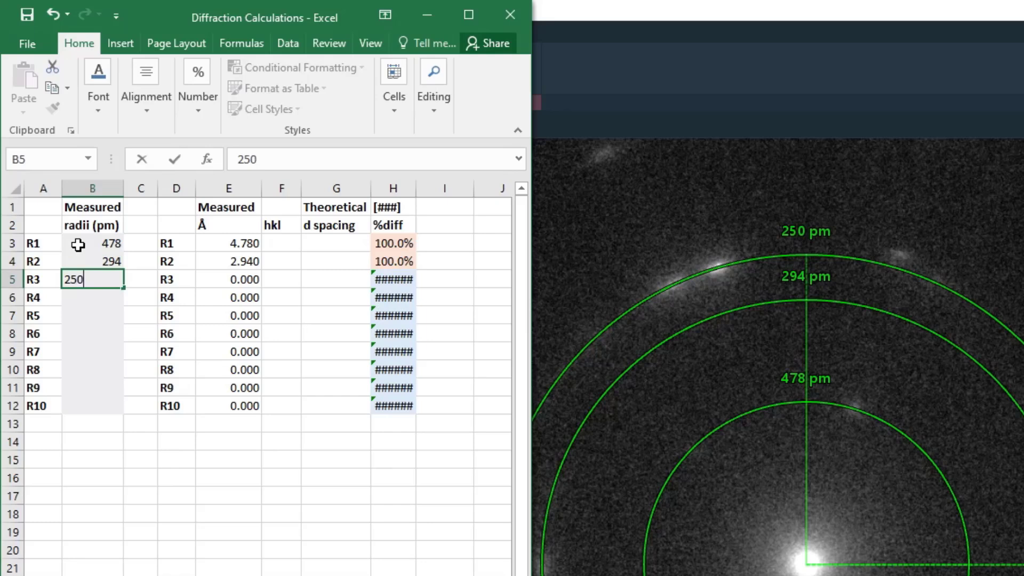
key(Return)
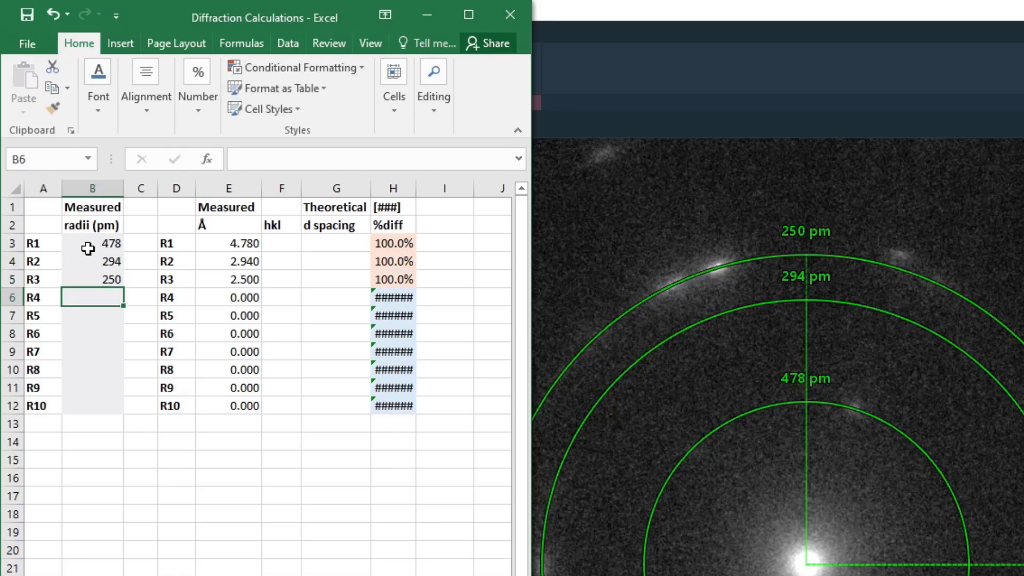
click(335, 208)
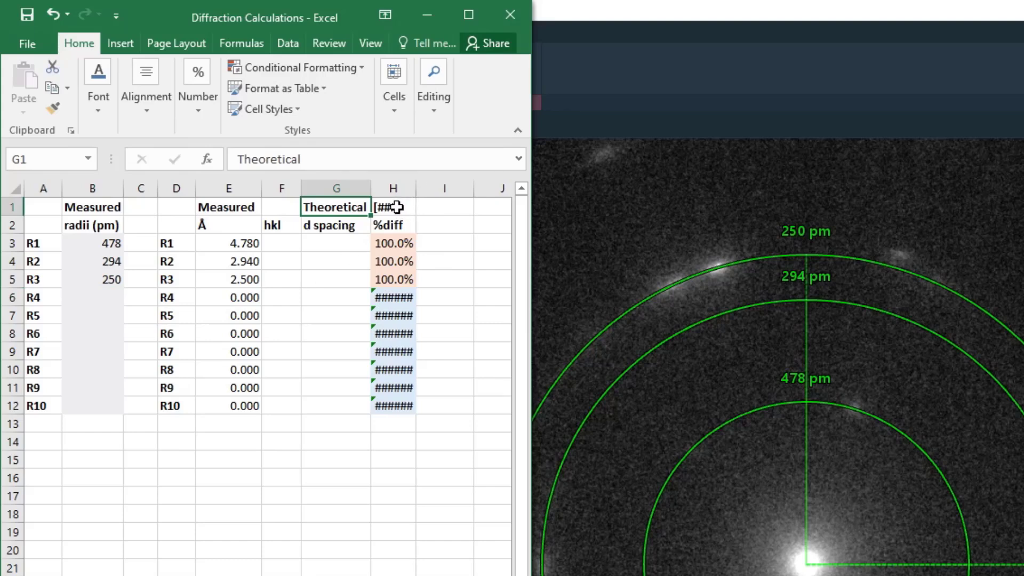
drag(282, 241, 322, 282)
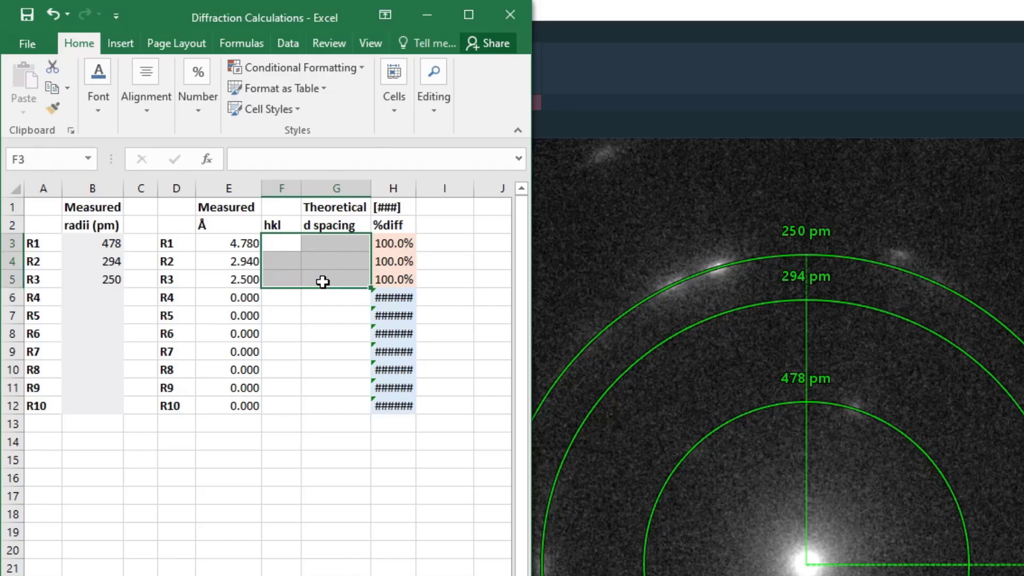
click(330, 244)
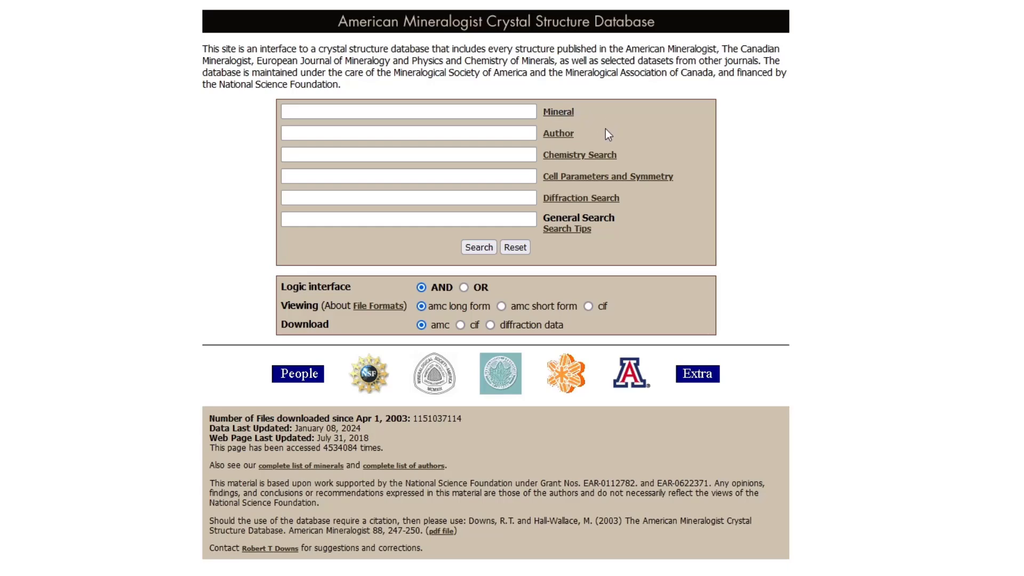
- In the American Mineralogist Crystal Structure Database, choose Fe and O for a chemistry search excluding all other elements, and clear the selection
click(575, 159)
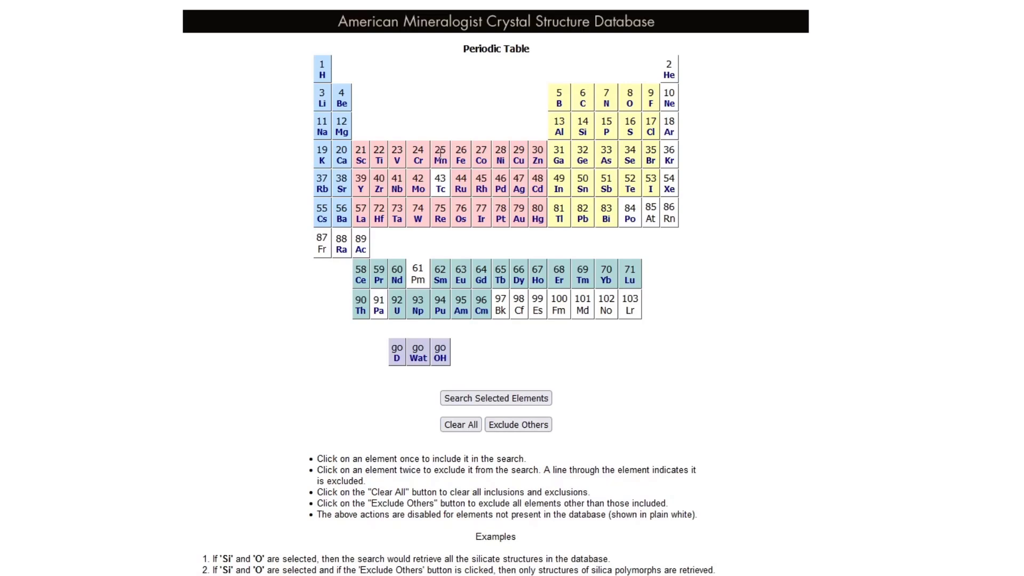
click(462, 166)
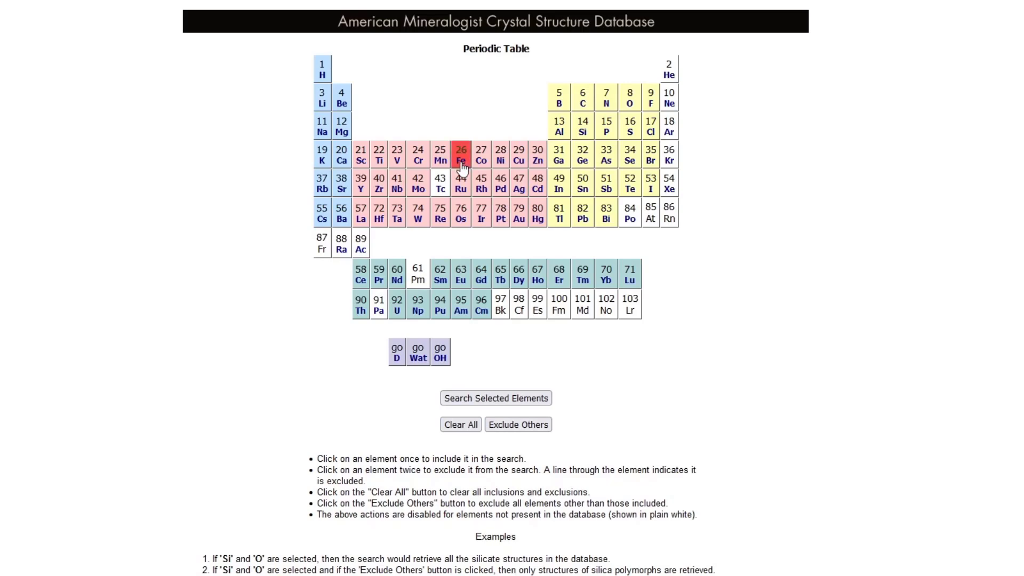
click(633, 107)
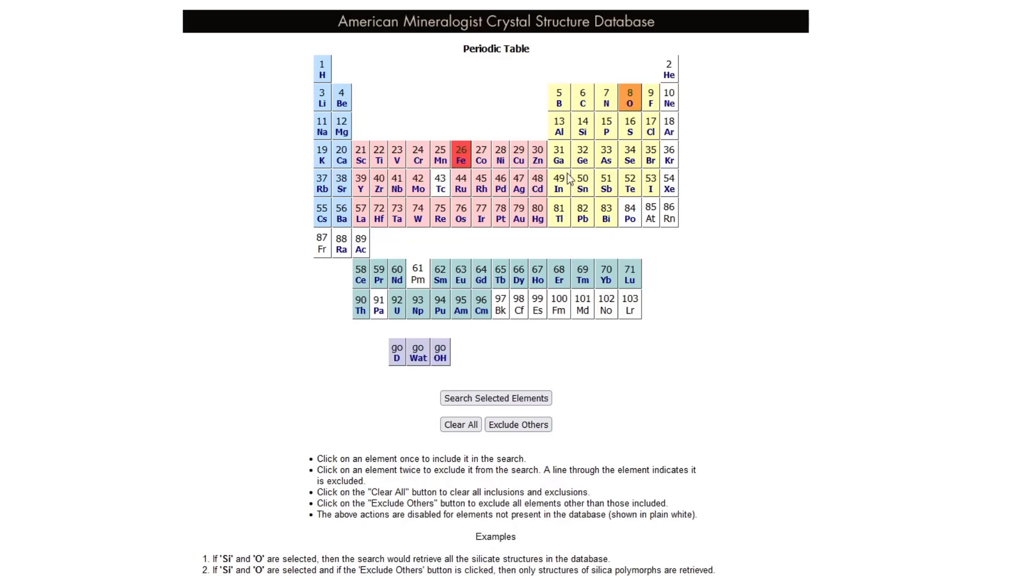
click(526, 430)
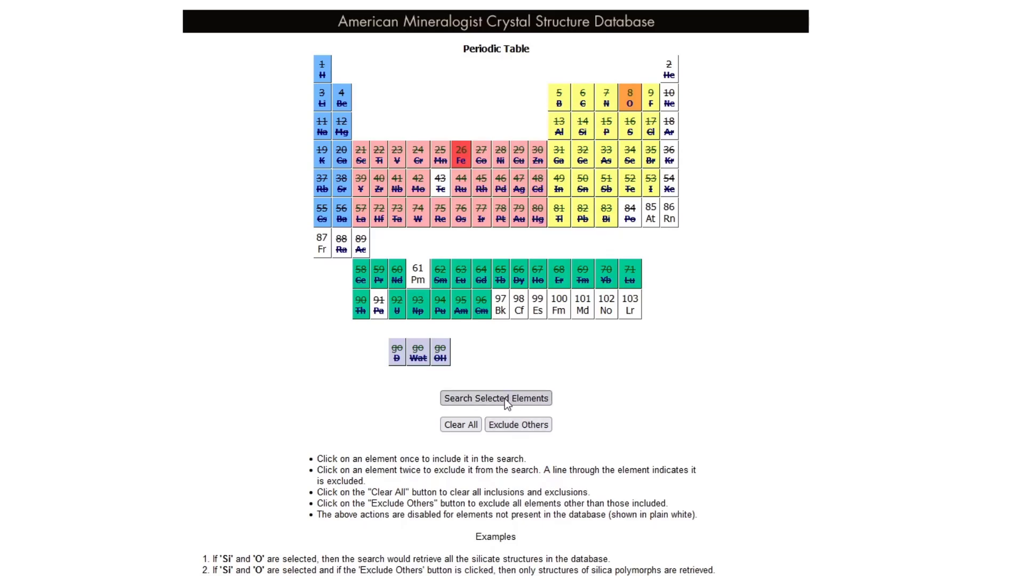
click(466, 426)
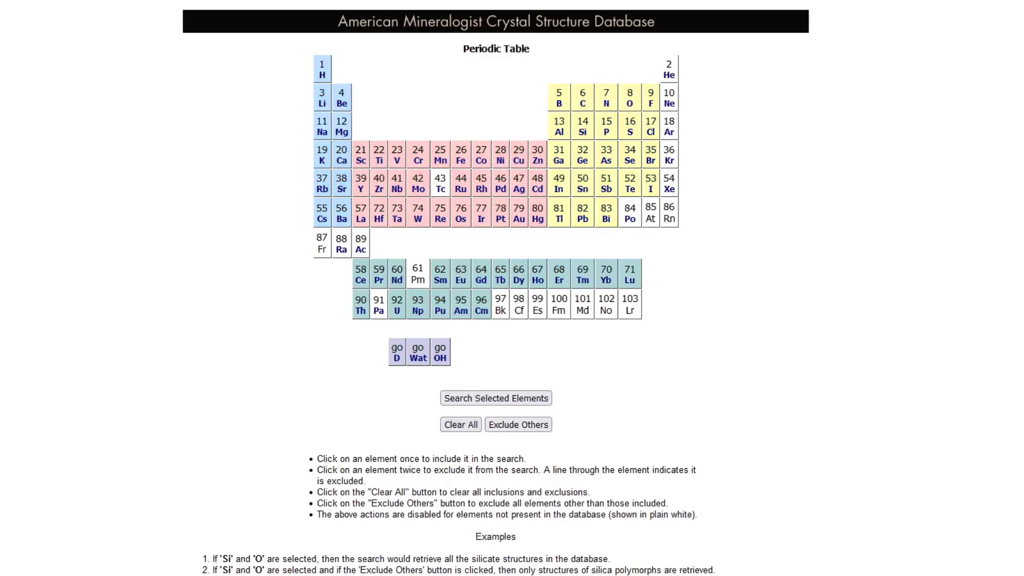
key(alt+Left)
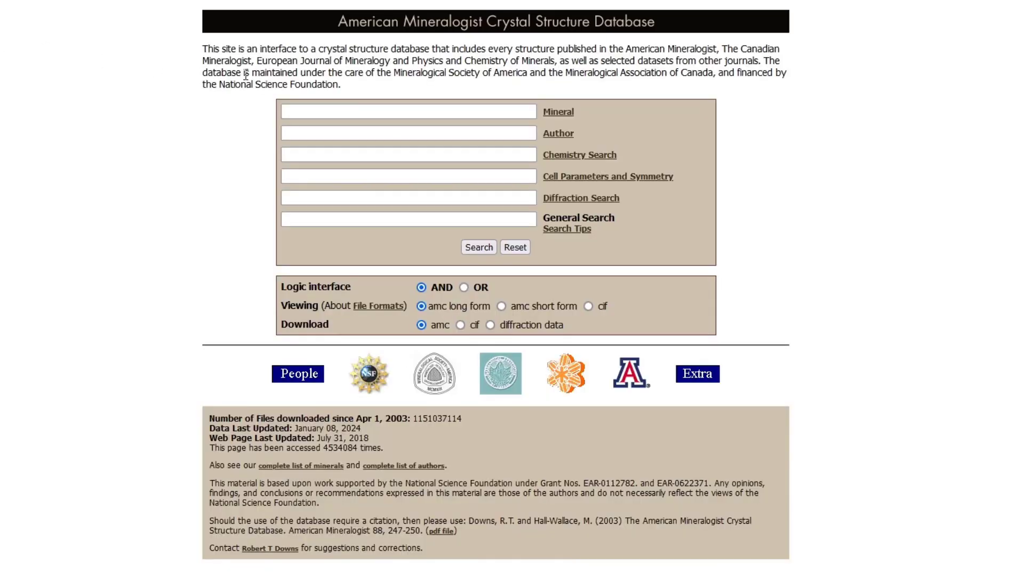
- Set the diffraction search to d-spacing and add a value of 4.74 with a tolerance of 0.2 to its search list
click(556, 200)
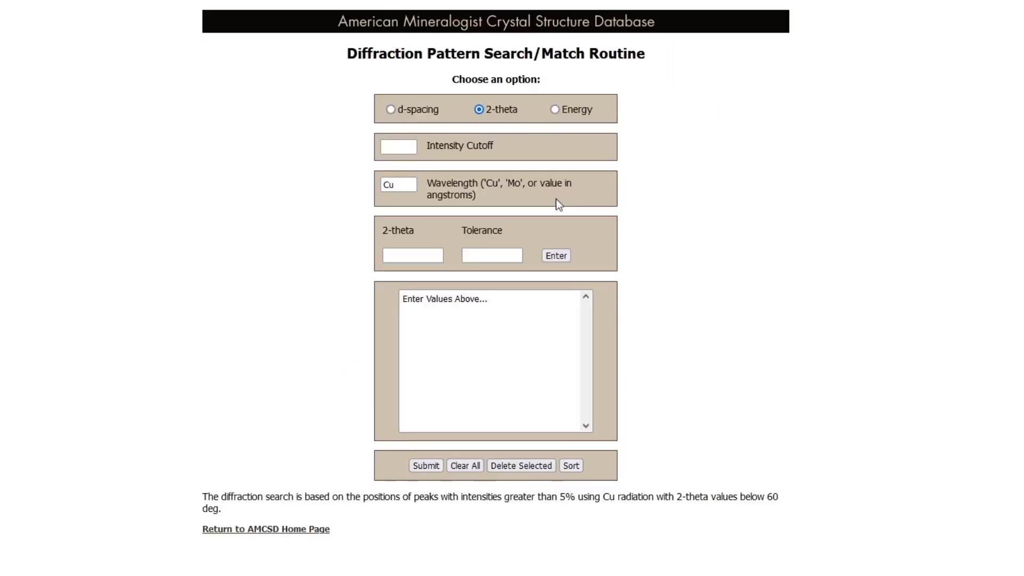
click(390, 110)
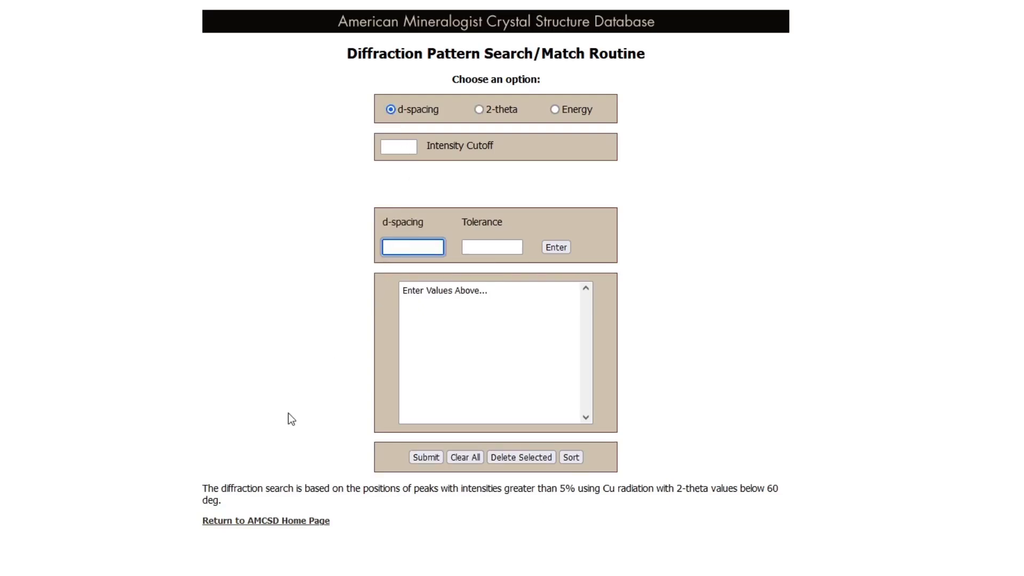
text(4.74)
click(483, 249)
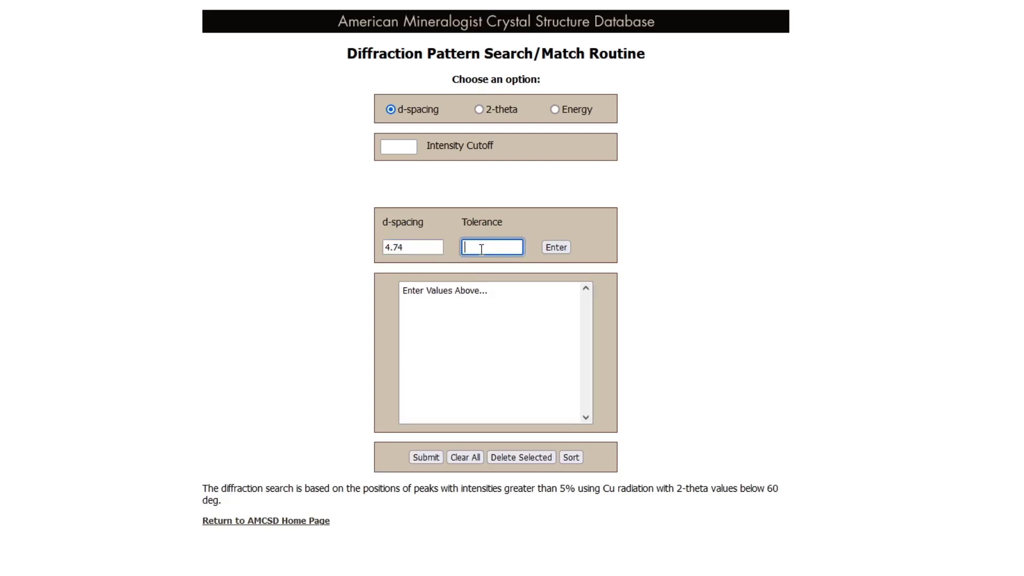
text(0.2)
click(551, 246)
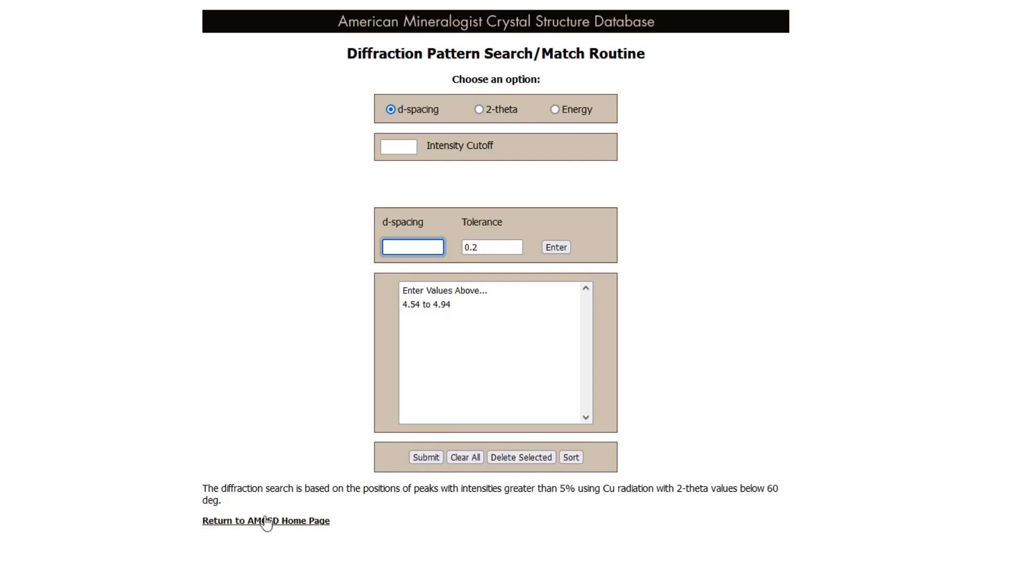
- Clear the d-spacing search list, return to the database home page, and search for the mineral magnetite
click(467, 458)
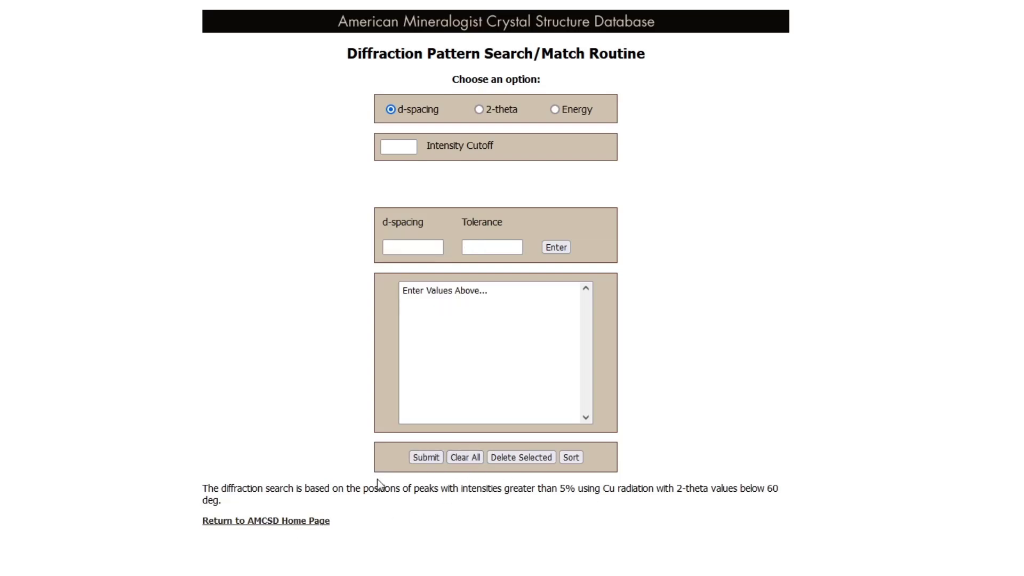
click(250, 522)
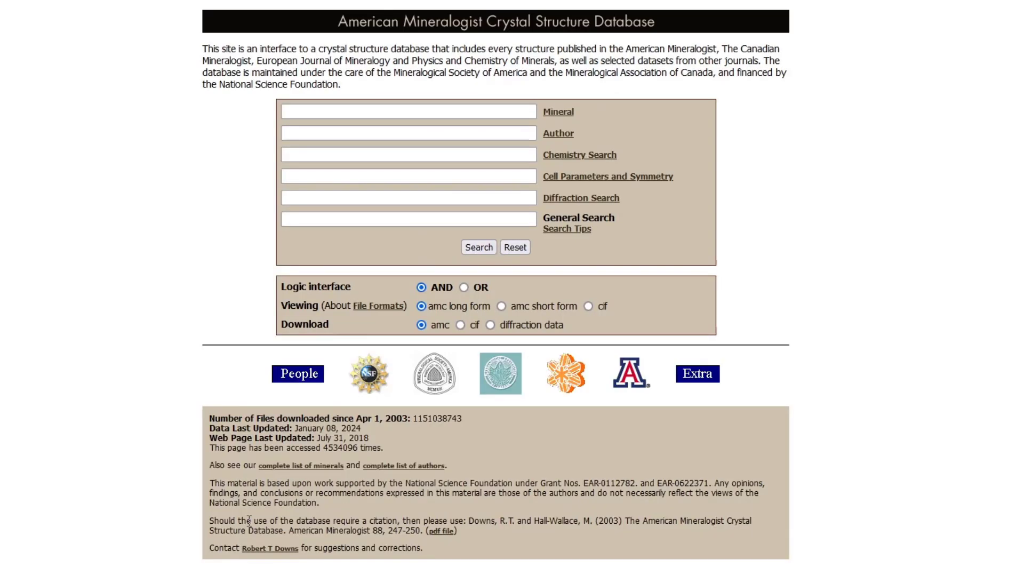
click(346, 112)
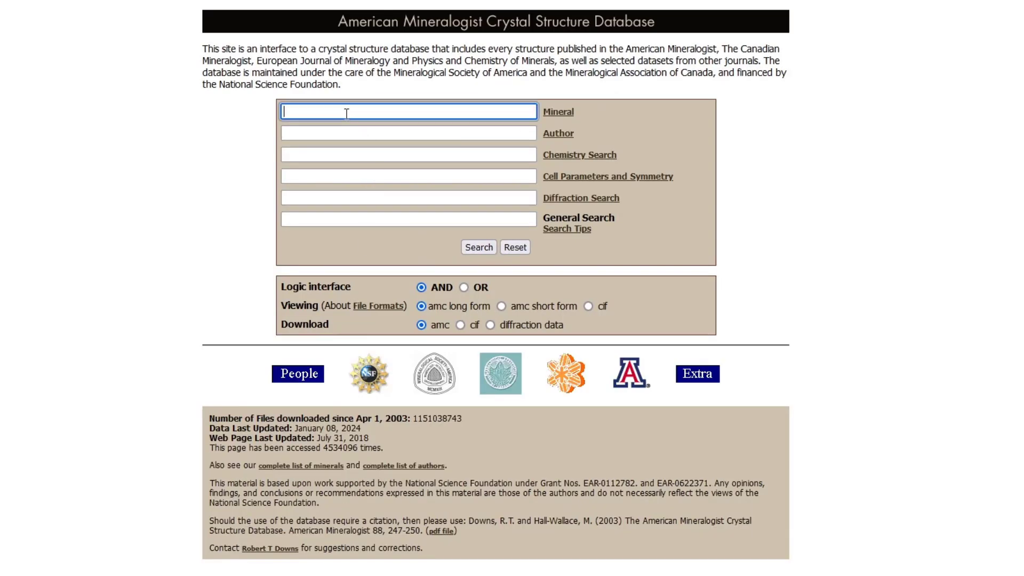
text(magnetite)
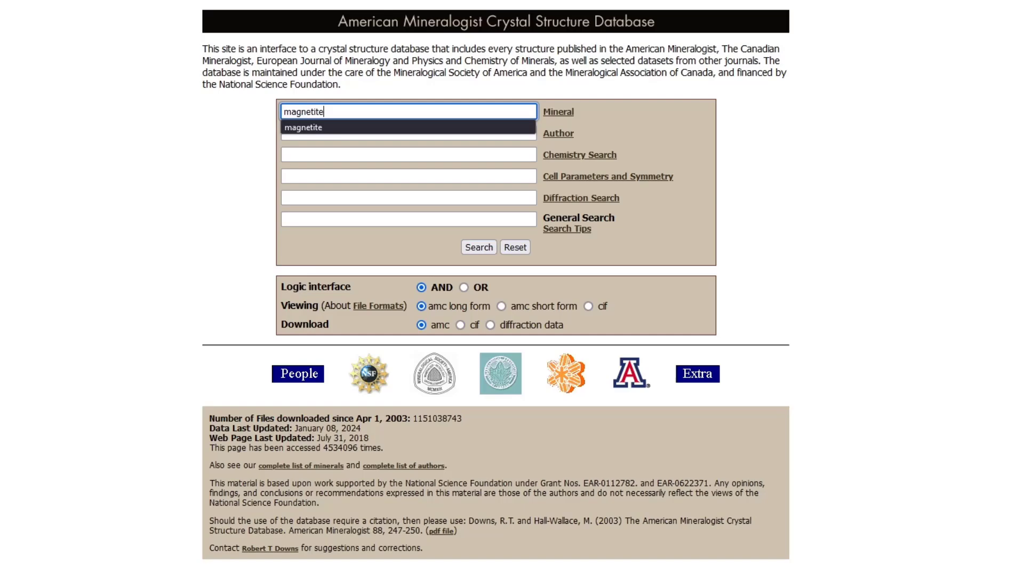
click(313, 127)
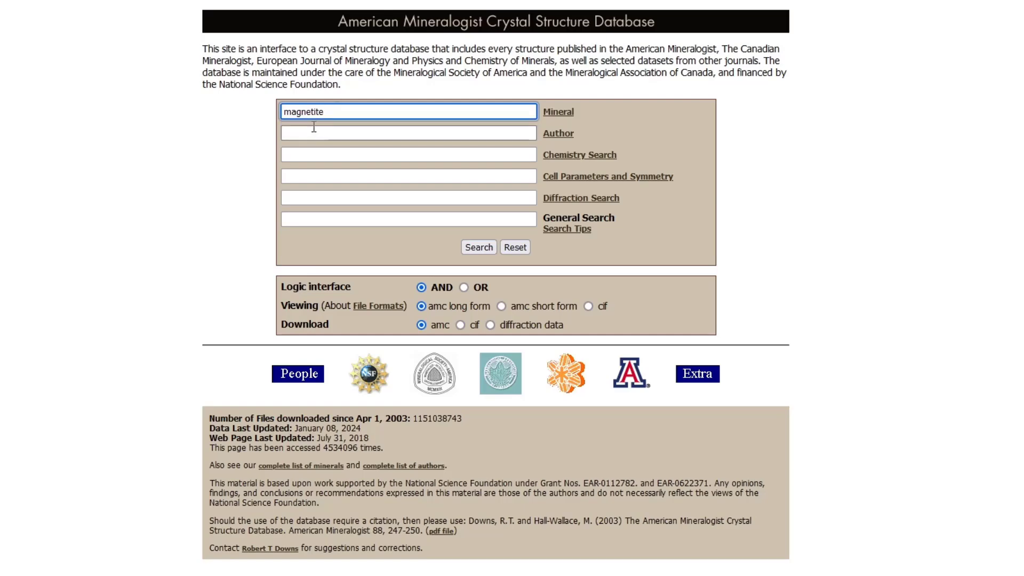
click(476, 248)
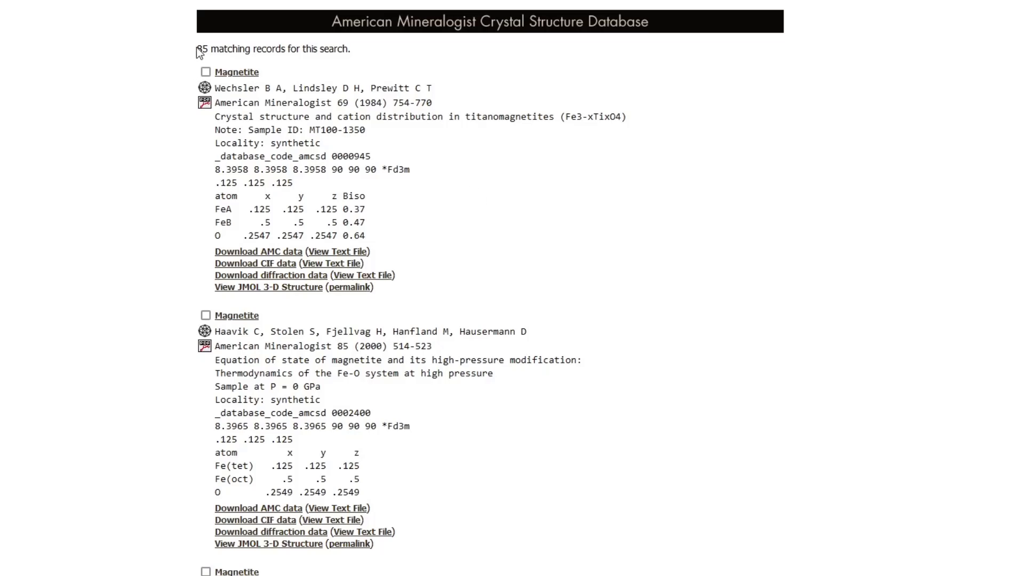
- Examine the number of matching records and the first magnetite entries' titles, composition, sample pressure and locality
drag(197, 50, 254, 51)
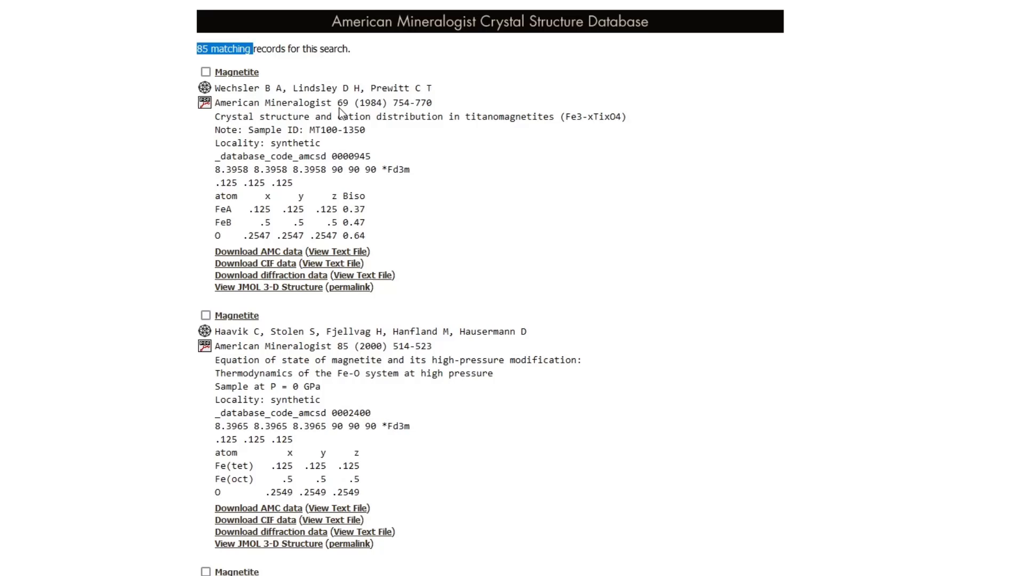
click(497, 221)
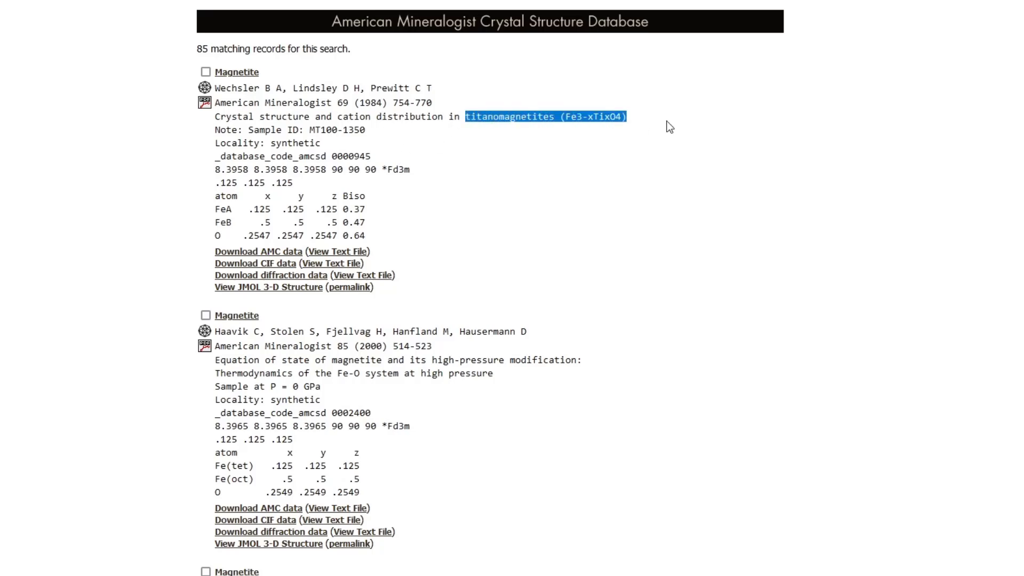
click(466, 209)
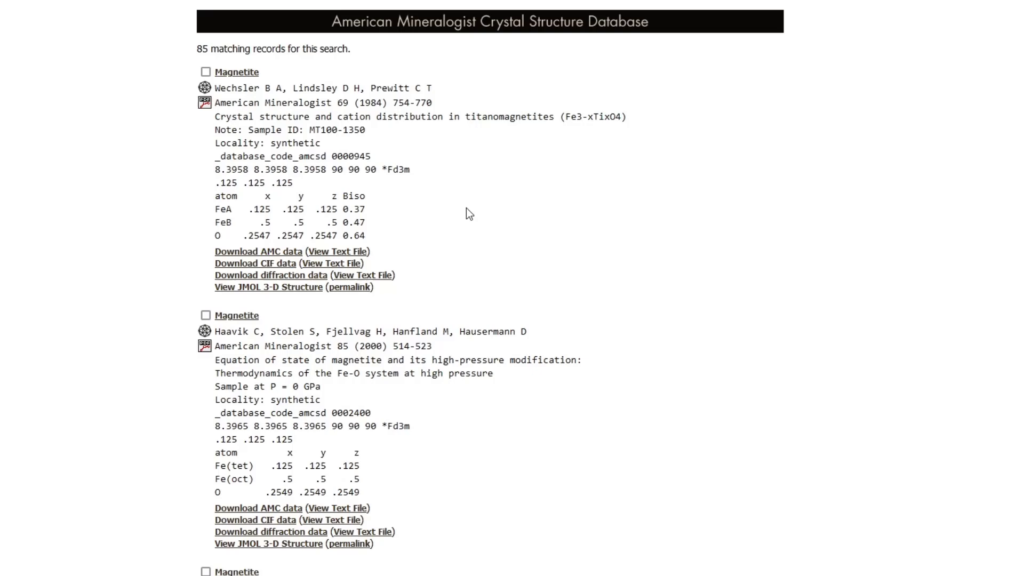
scroll(464, 211, down, 3)
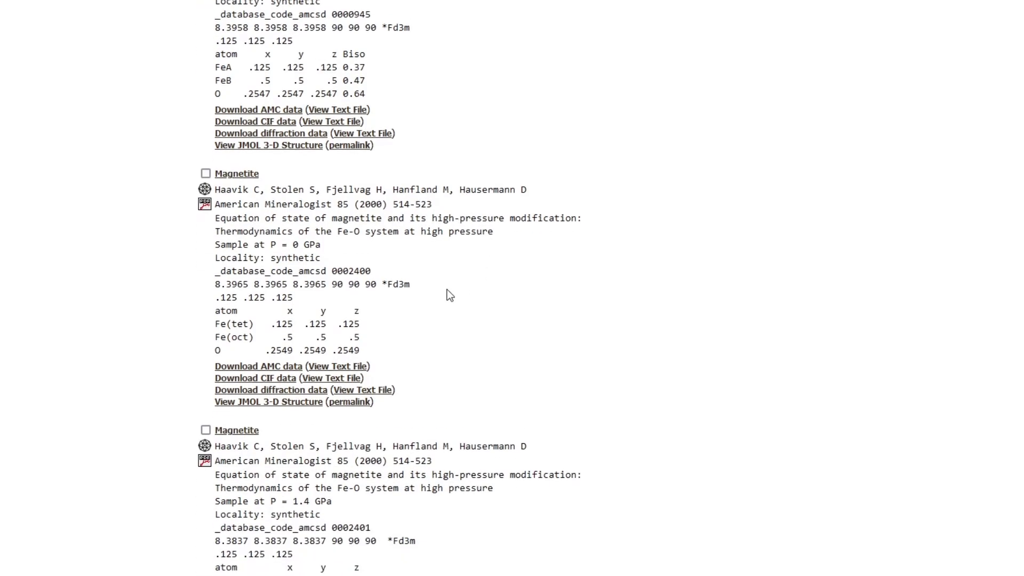
drag(421, 231, 500, 234)
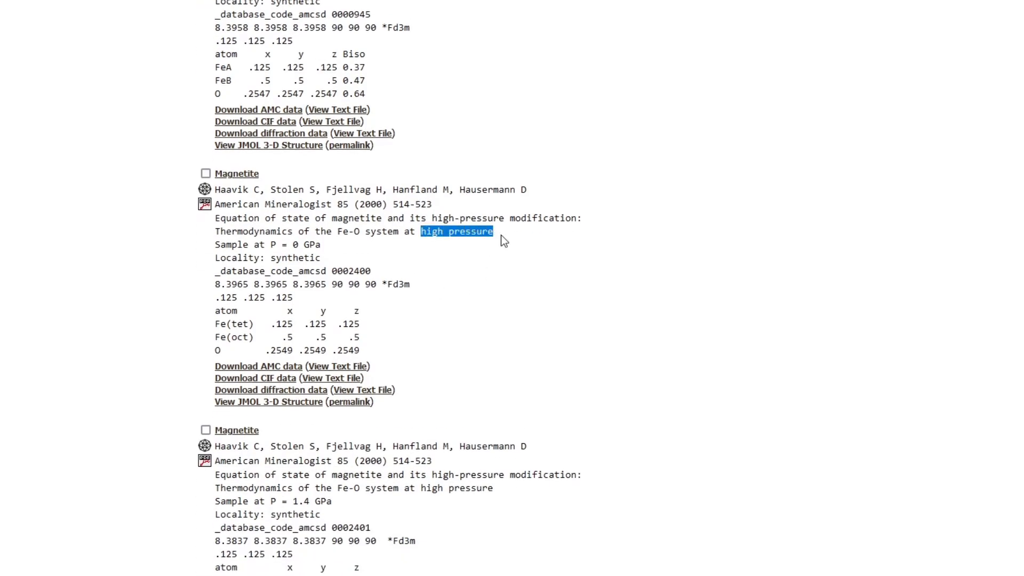
click(501, 274)
double_click(294, 245)
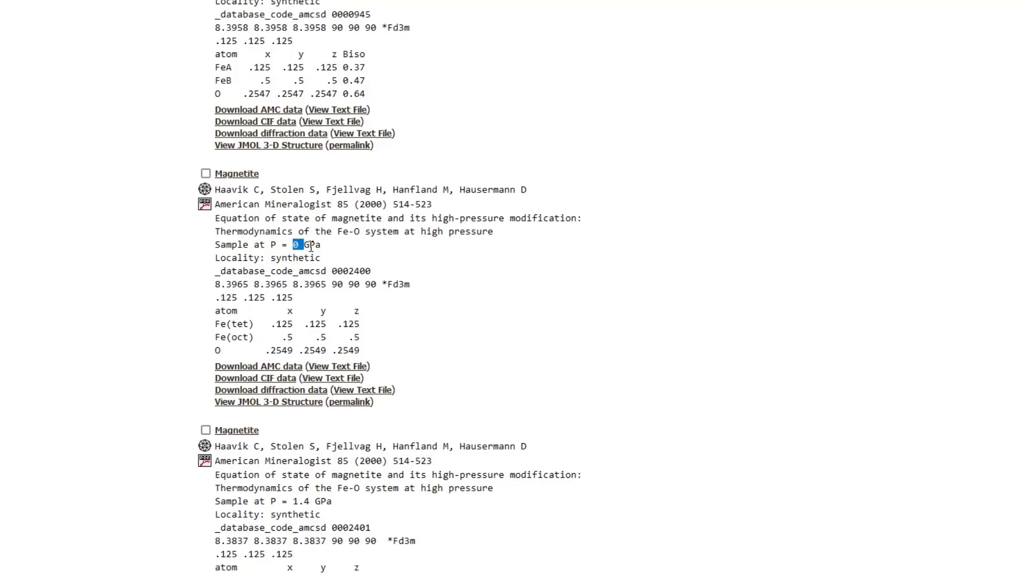
click(432, 258)
drag(270, 259, 349, 259)
click(491, 291)
- Download the diffraction data for the synthetic magnetite record at P = 0 GPa and inspect its d-spacing and HKL columns in Notepad
click(275, 394)
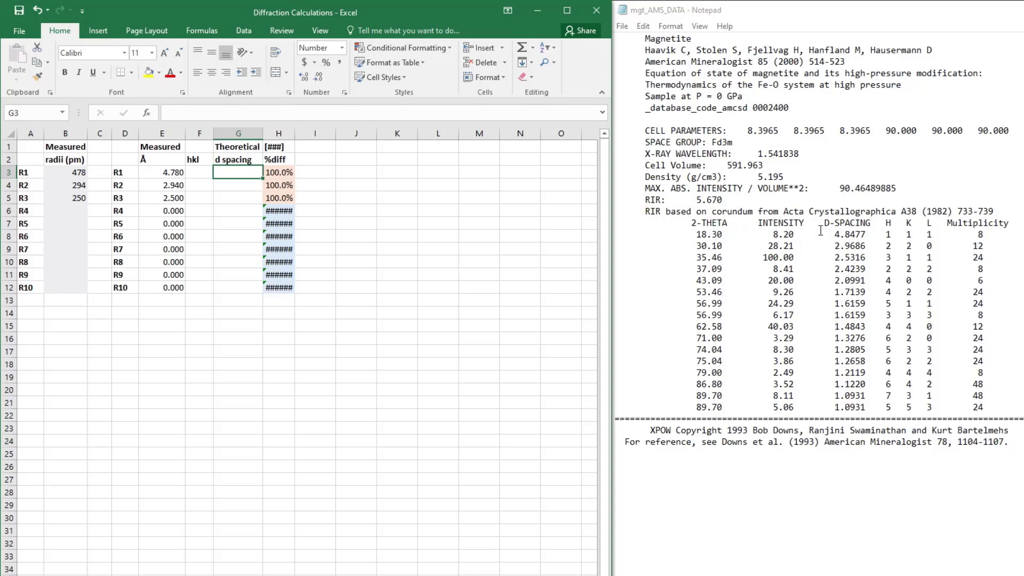
drag(822, 222, 932, 228)
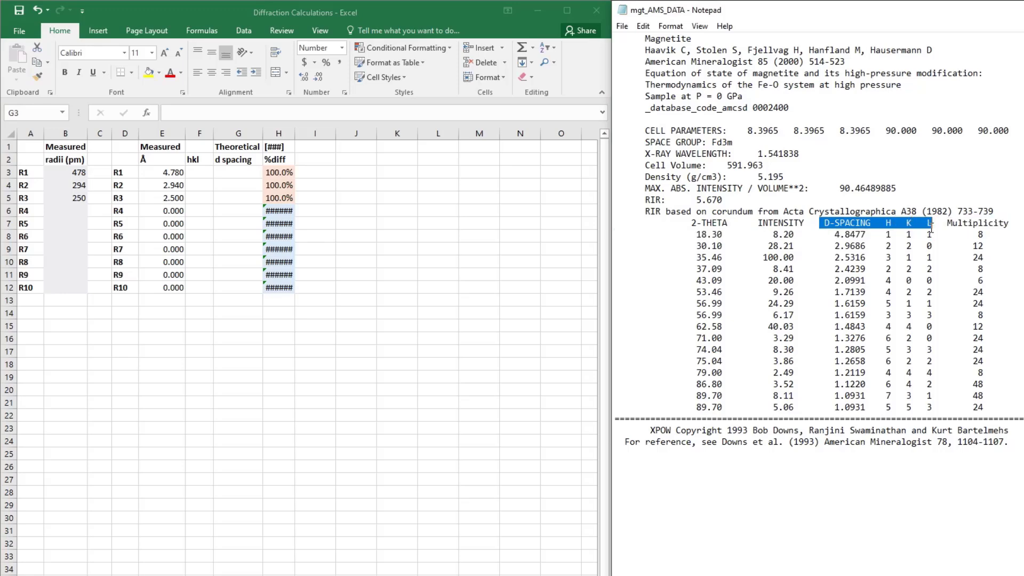
click(834, 237)
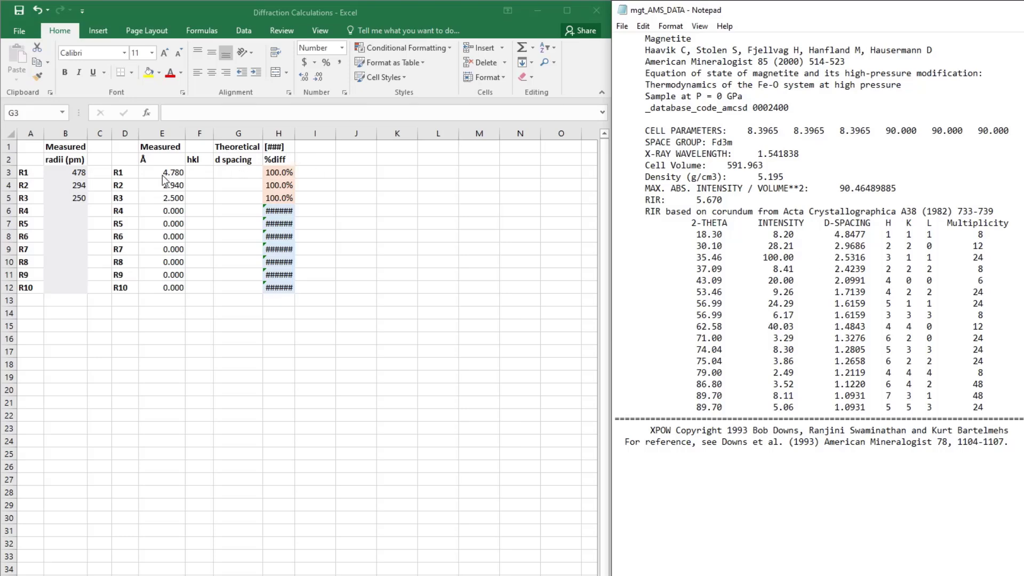
- In the Diffraction Calculations workbook in Excel, enter hkl 111 as text and theoretical d spacing 4.8477 for R1 in F3:G3
click(198, 176)
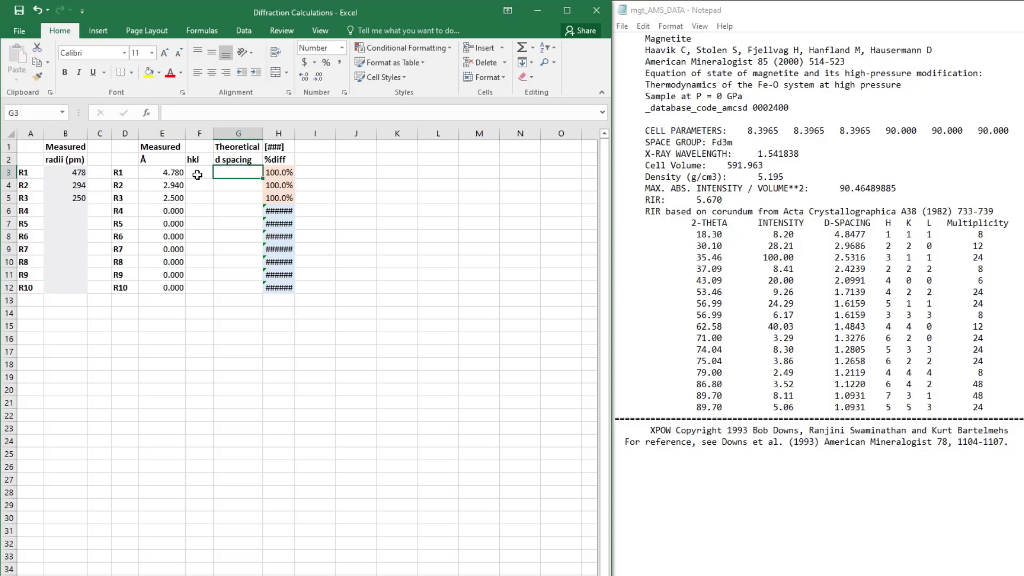
click(198, 175)
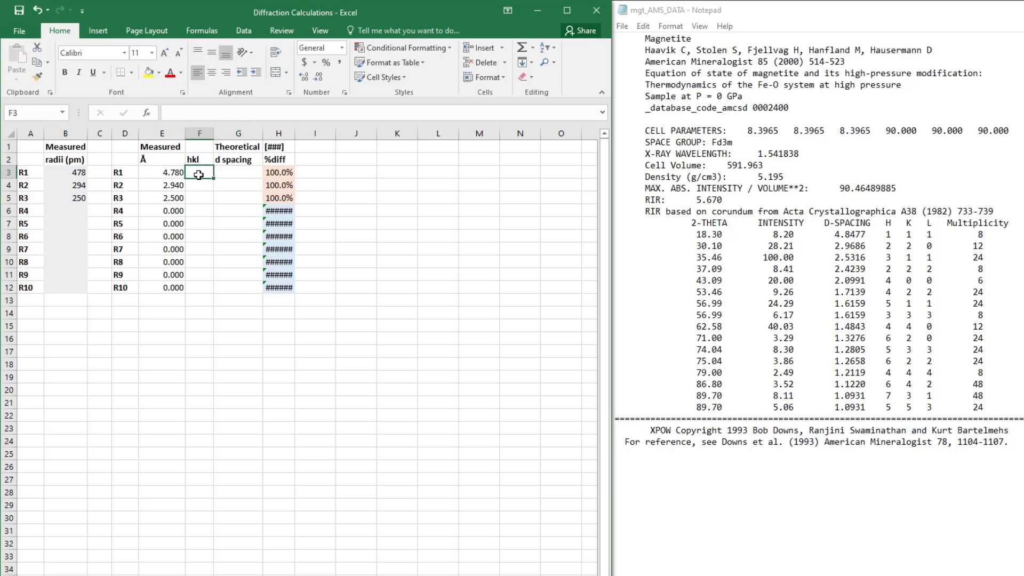
text('111)
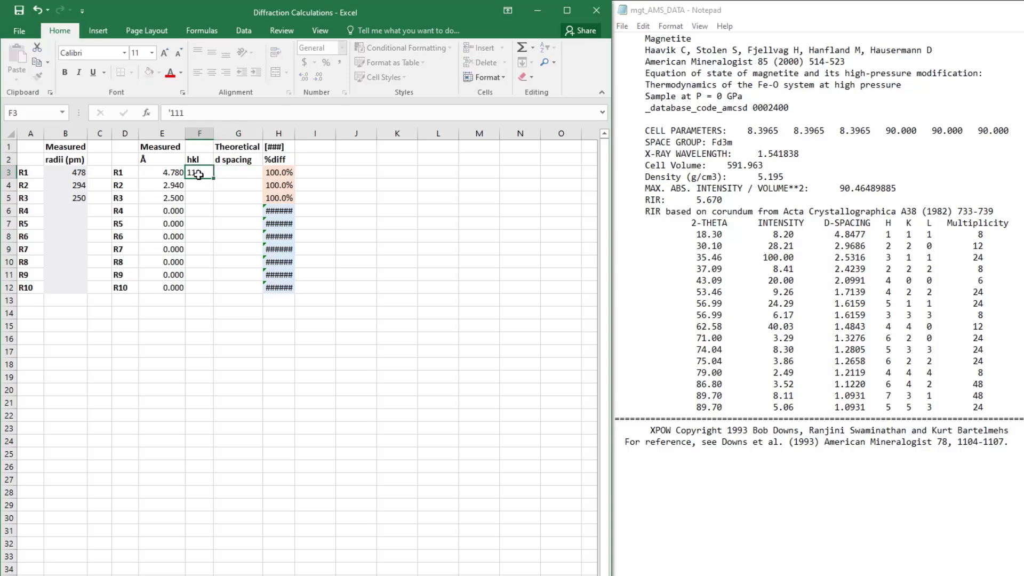
key(Tab)
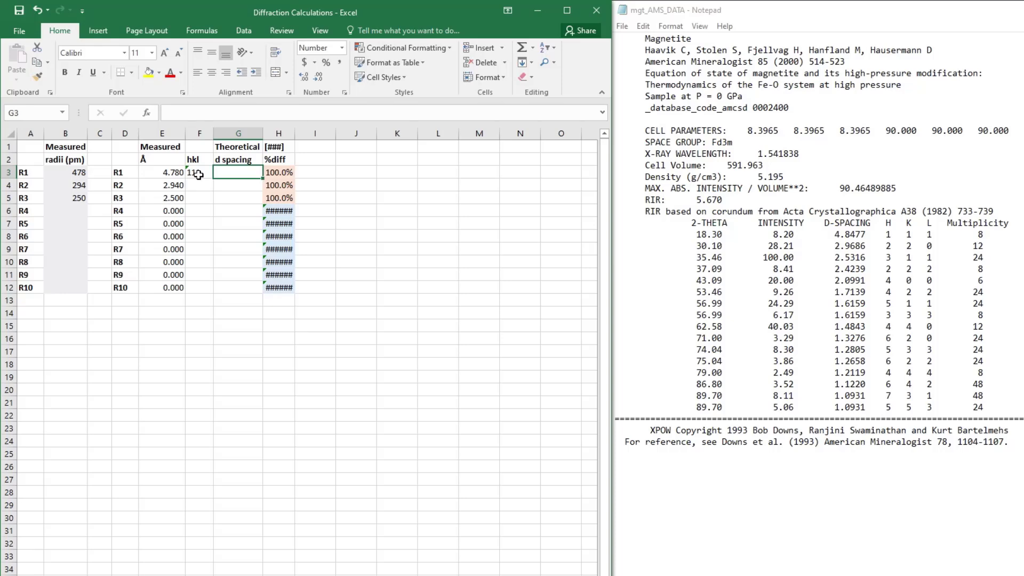
text(4.8)
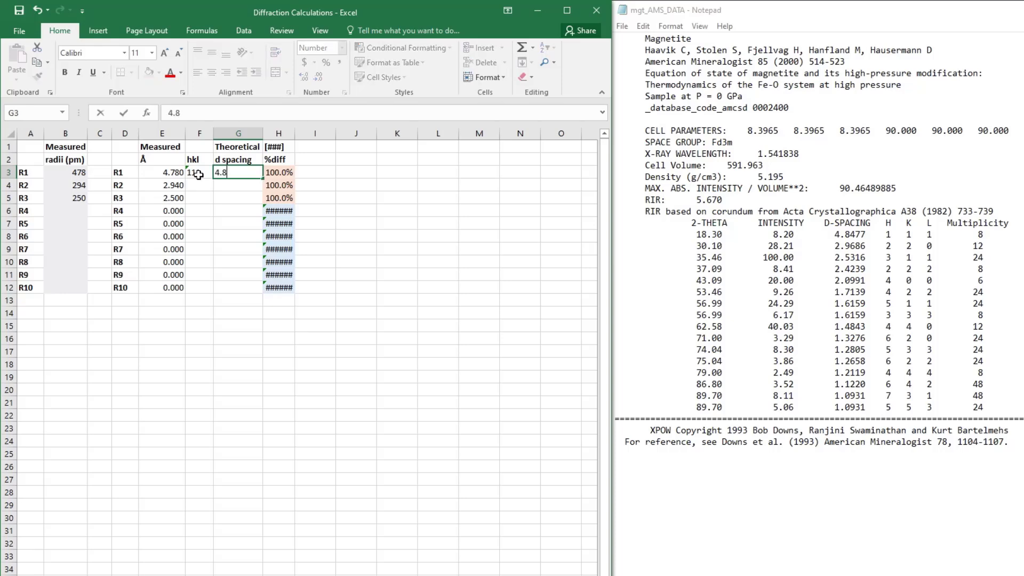
text(477)
key(Return)
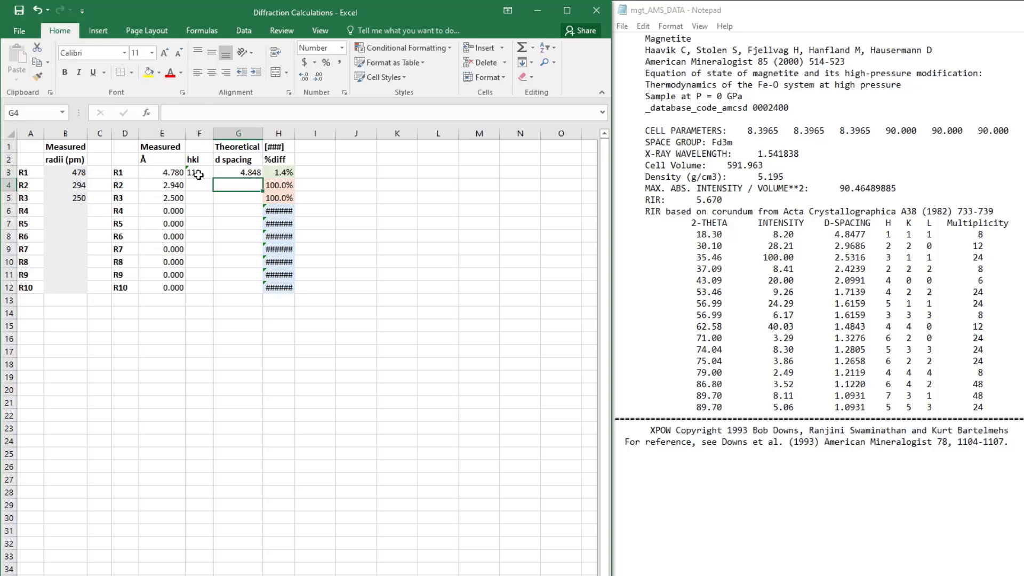
- Match R2 to the magnetite data and enter hkl 220 as text and theoretical d spacing 2.9686 in F4:G4
key(Left)
key(Left)
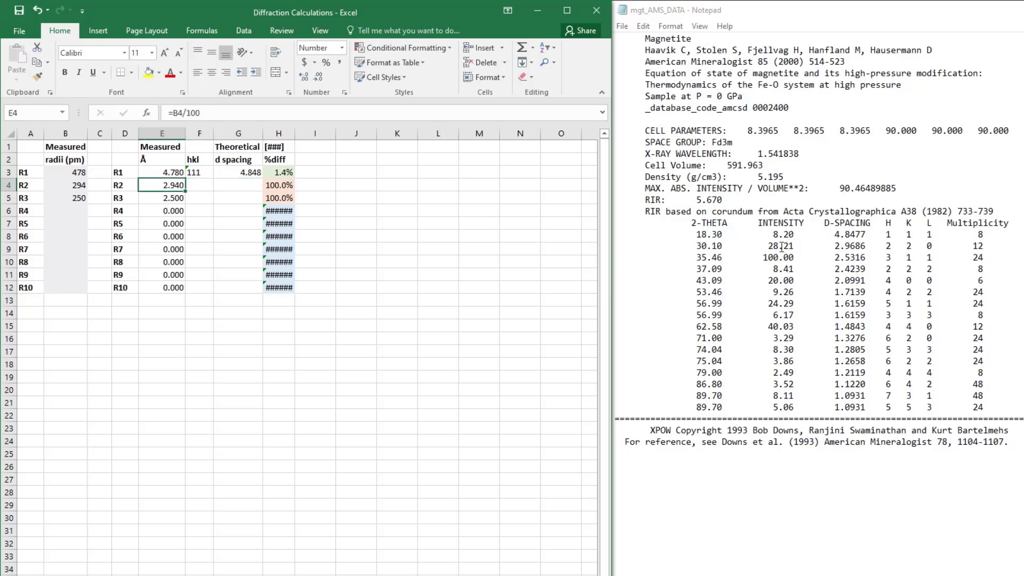
drag(830, 245, 938, 246)
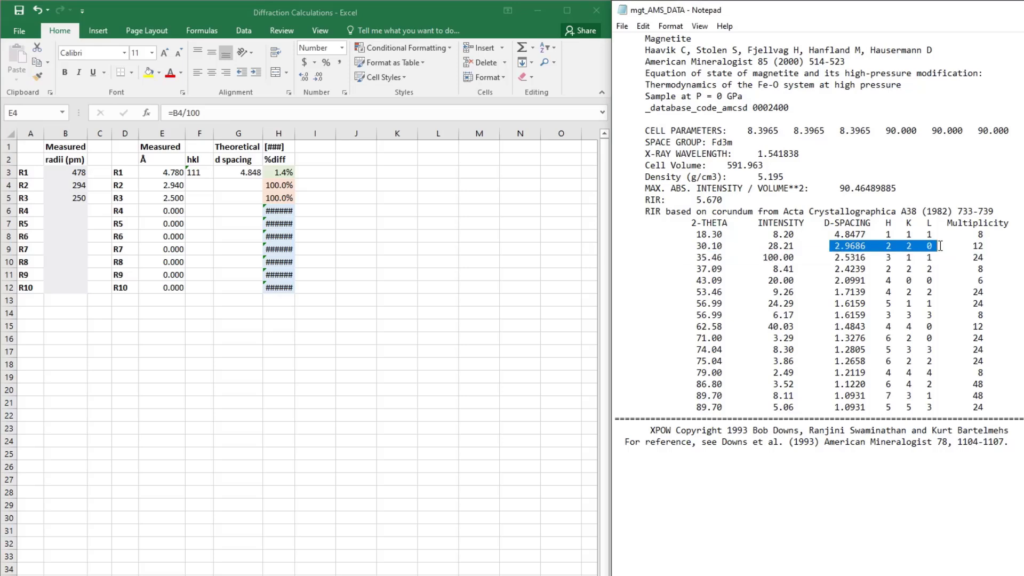
click(203, 184)
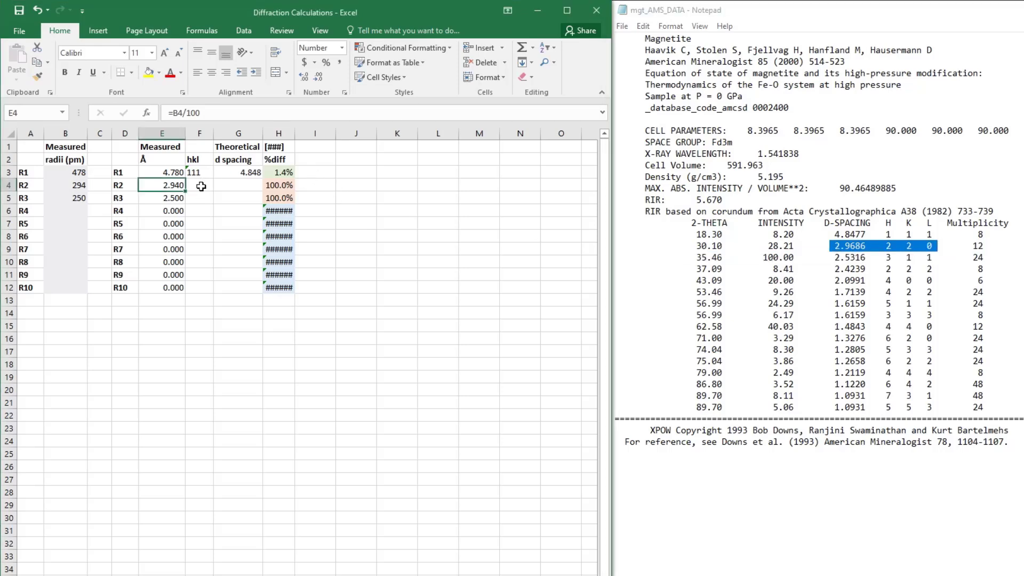
click(204, 186)
text(220)
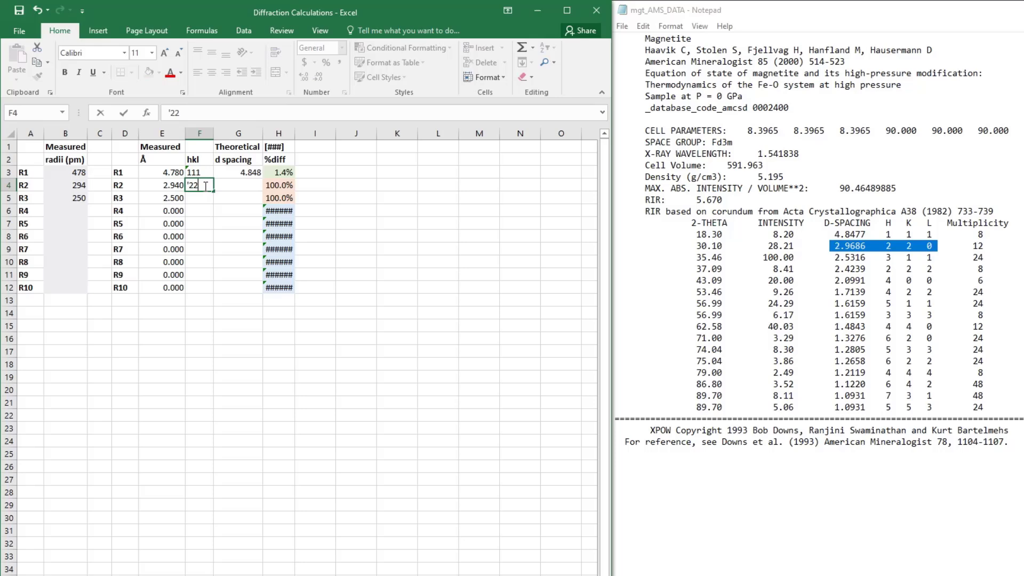
key(Tab)
text(2)
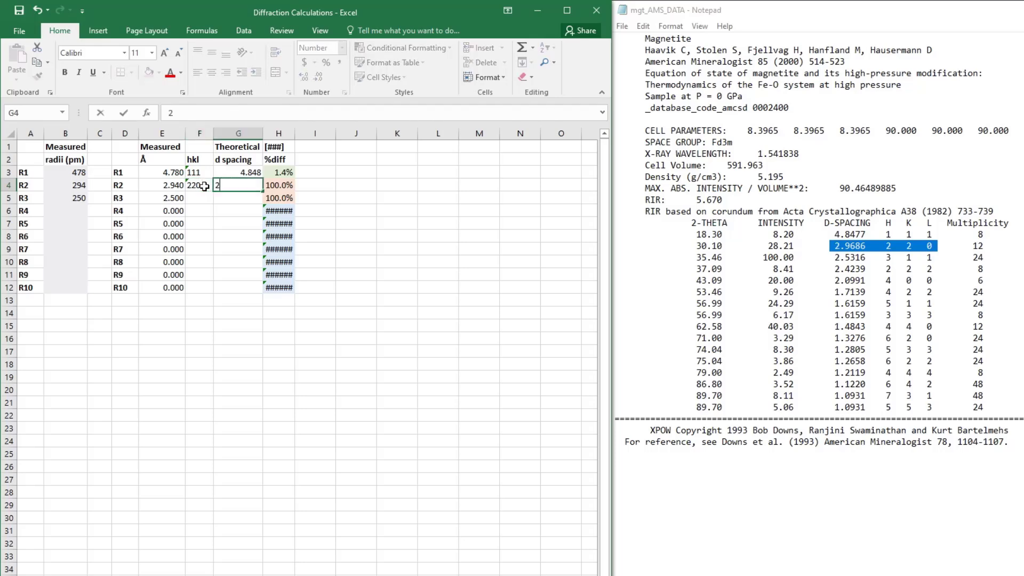
text(.9686)
key(Return)
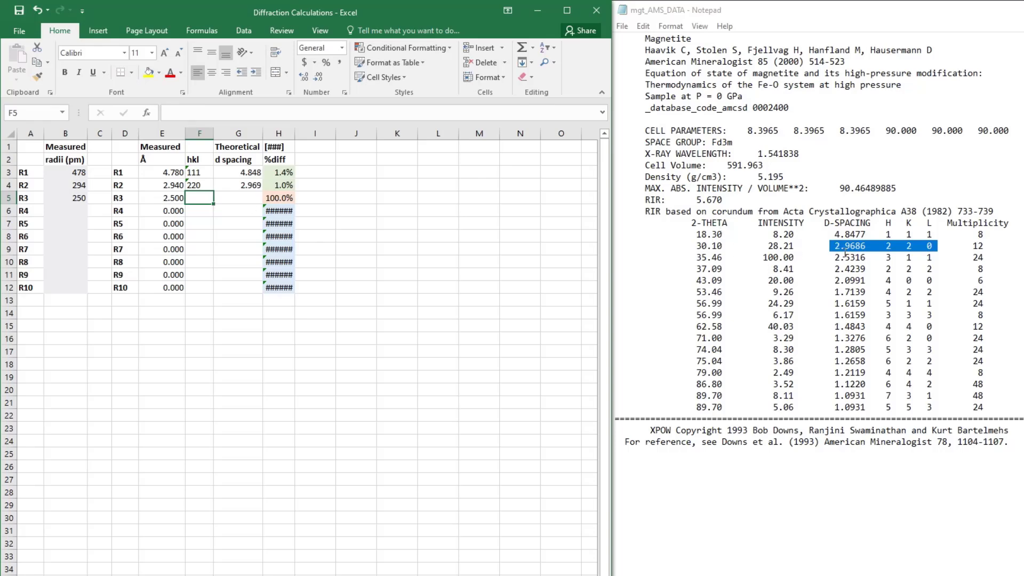
- Match R3 to the magnetite data and enter hkl 311 and theoretical d spacing 2.5316 in F5:G5
drag(831, 257, 943, 258)
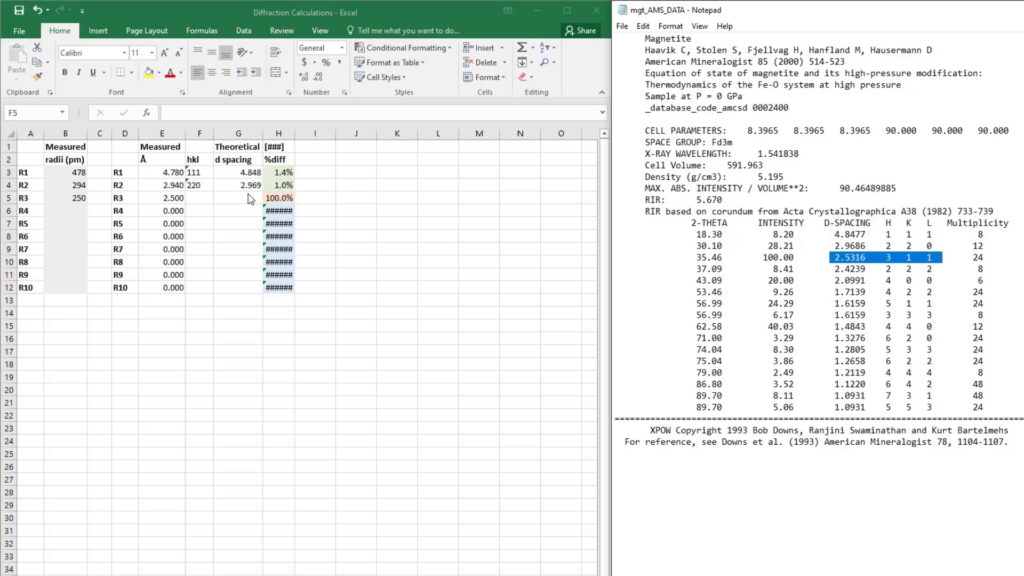
click(197, 197)
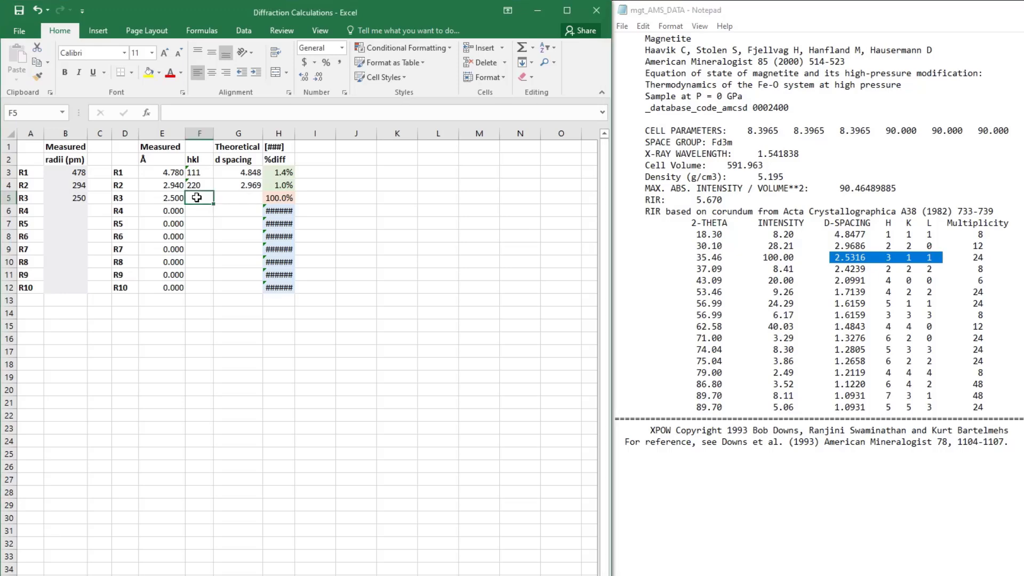
text(311)
key(Tab)
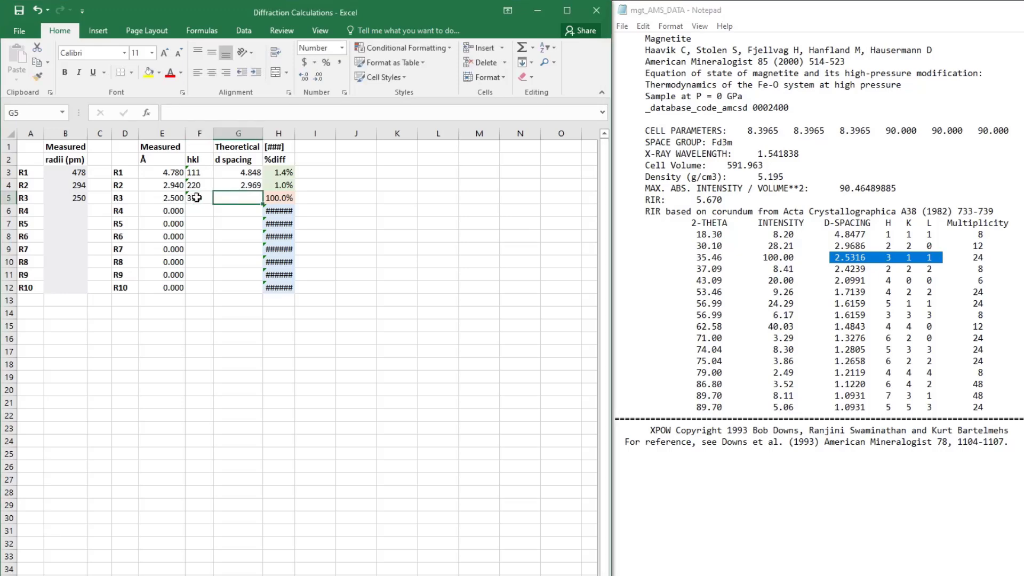
text(2.5316)
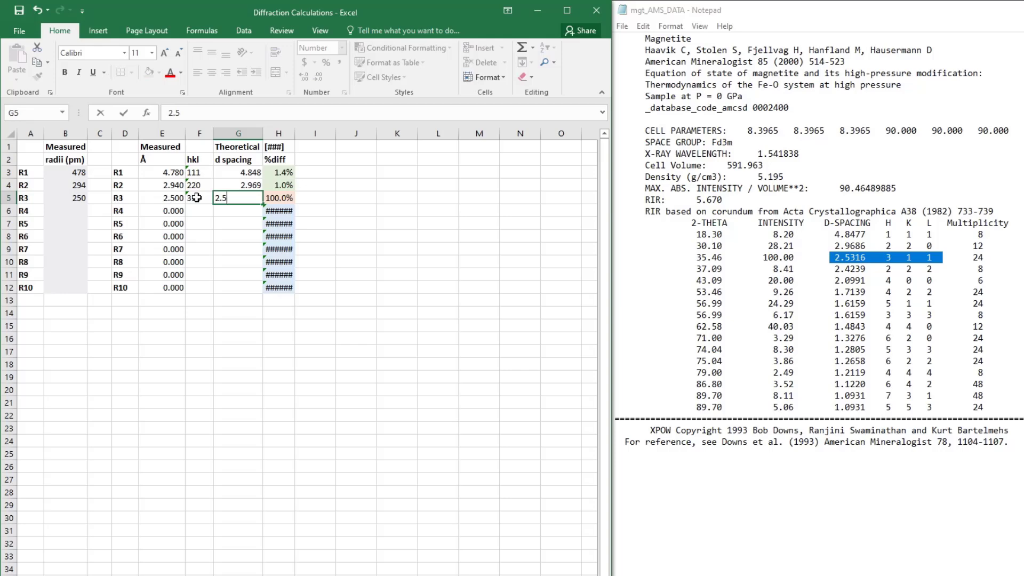
key(Return)
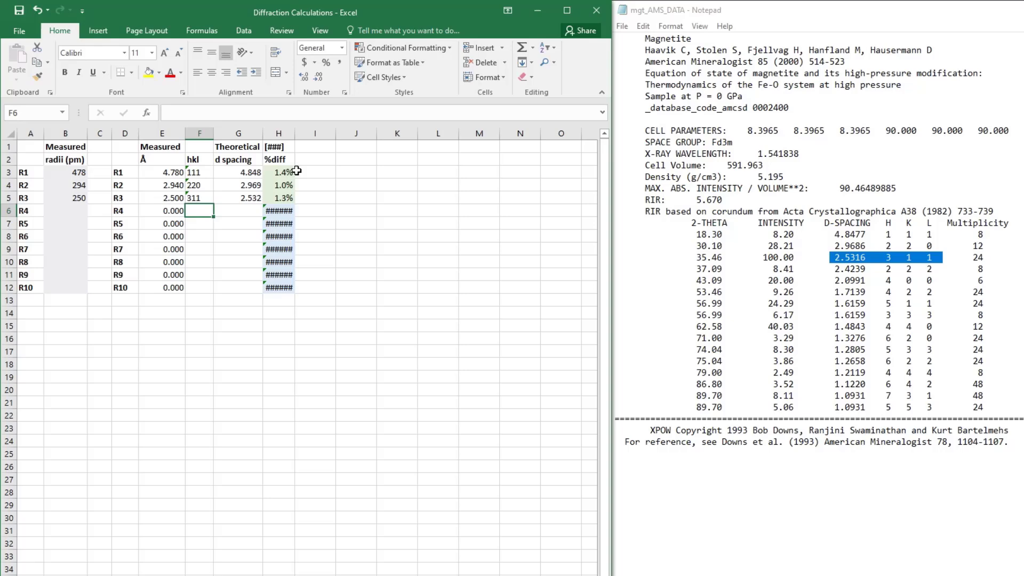
- Review the %diff values for R1 to R3, and note the tolerance "3-5" as text in J3 with "ok" in K3
drag(277, 173, 268, 199)
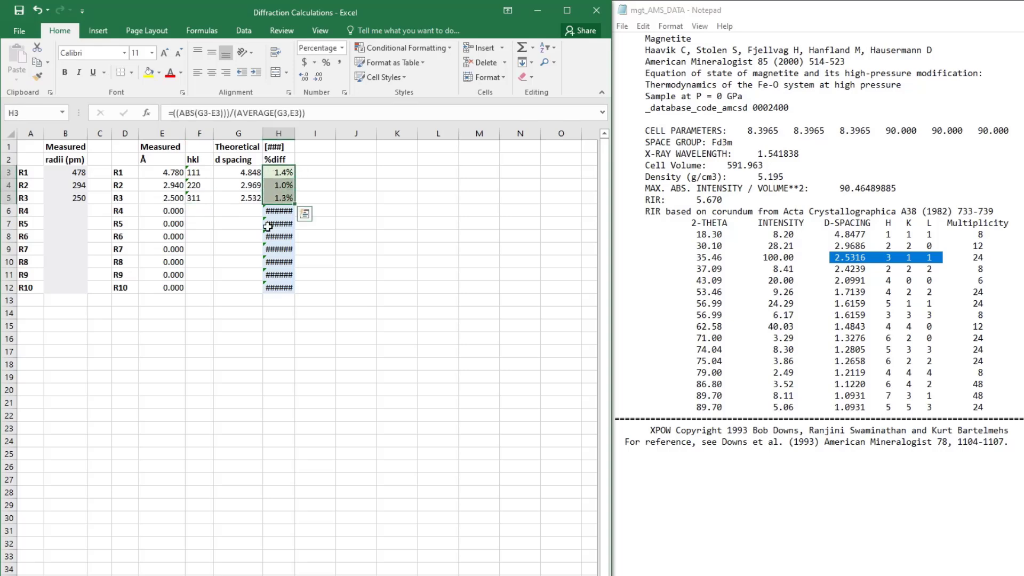
click(347, 172)
text('3-)
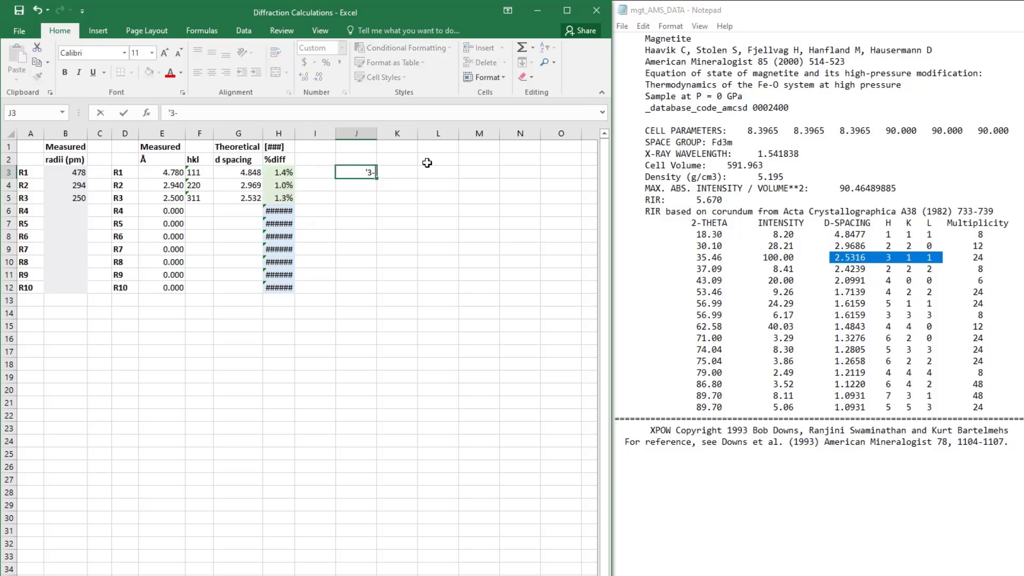
text(5)
key(Tab)
text(ok)
key(Return)
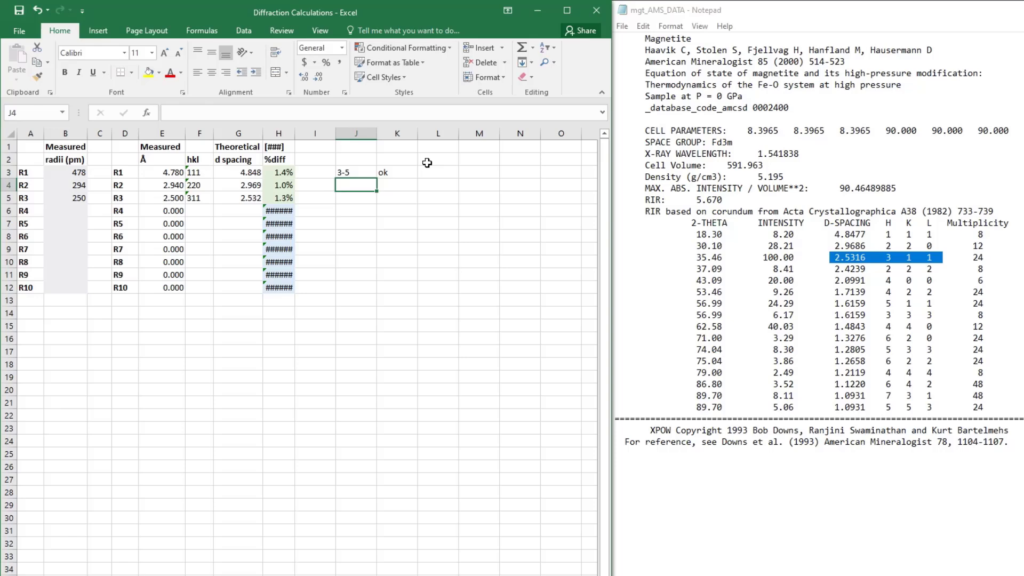
- Add the tolerance range "1-3" as text in J2 with the rating "good" in K2
key(Up)
key(Up)
text(1-3)
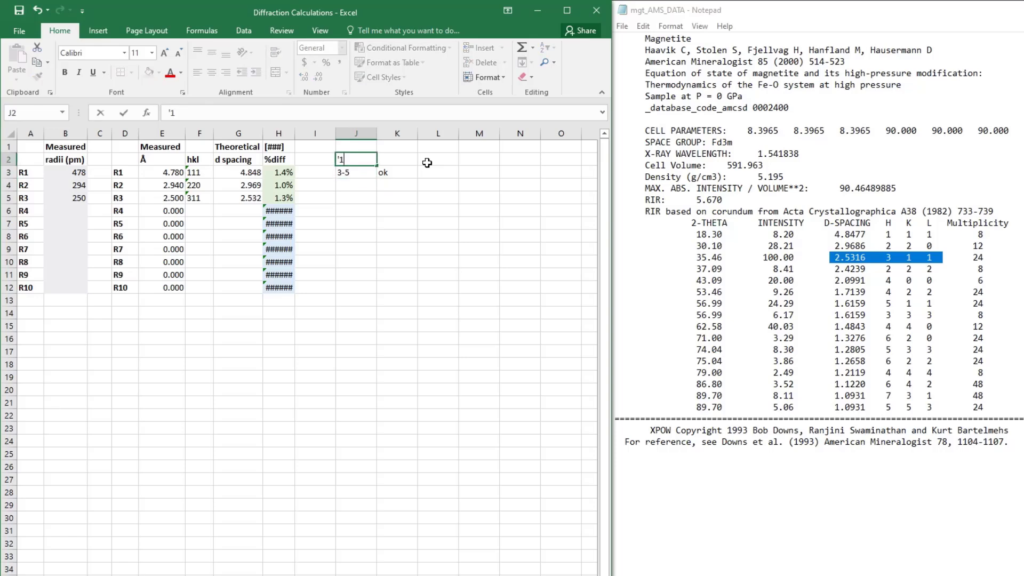
key(Tab)
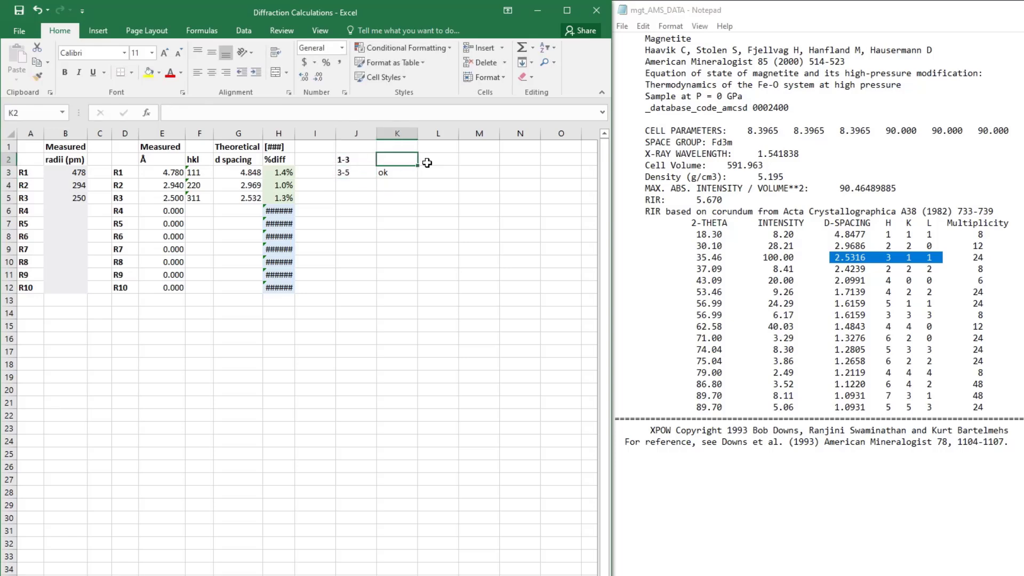
text(good)
key(Return)
key(Return)
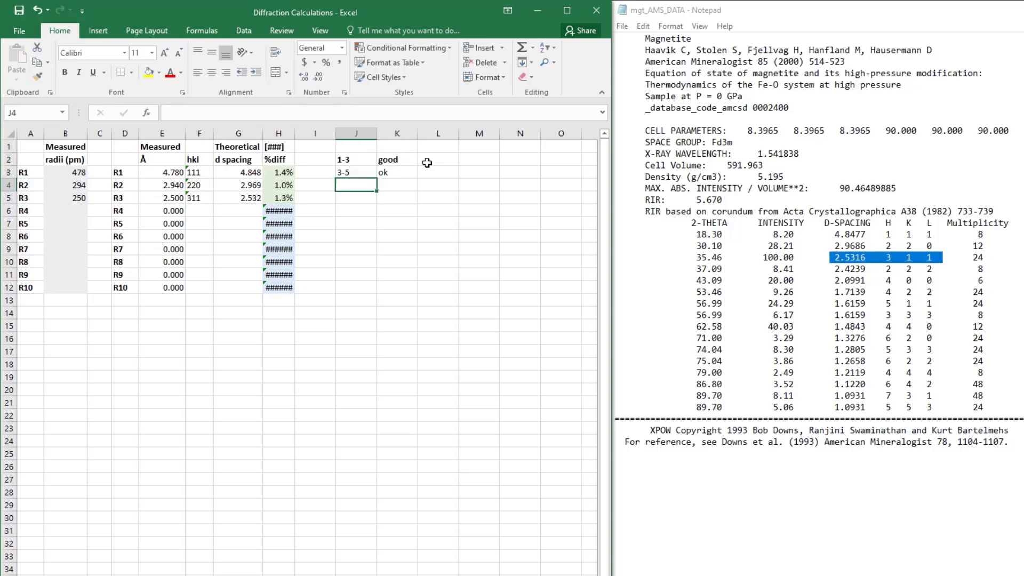
- Add the tolerance range ">5" in J4 with the rating "bad" in K4
text(>5)
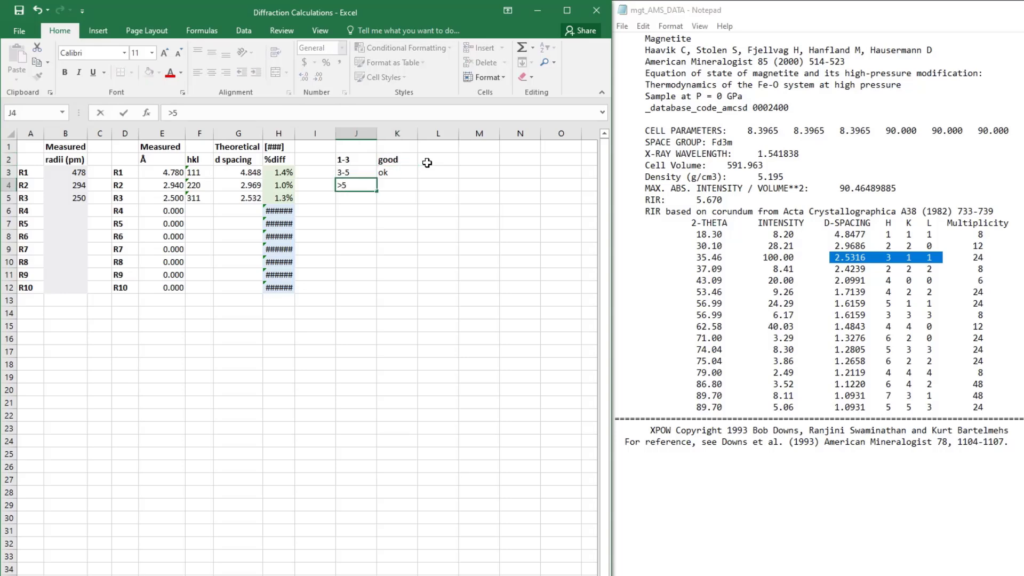
key(Tab)
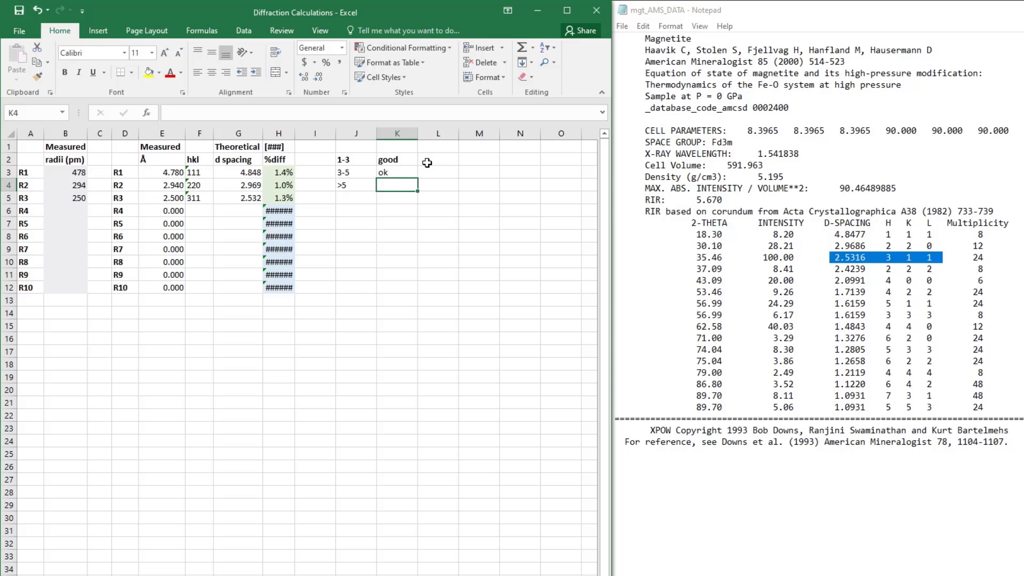
text(bad)
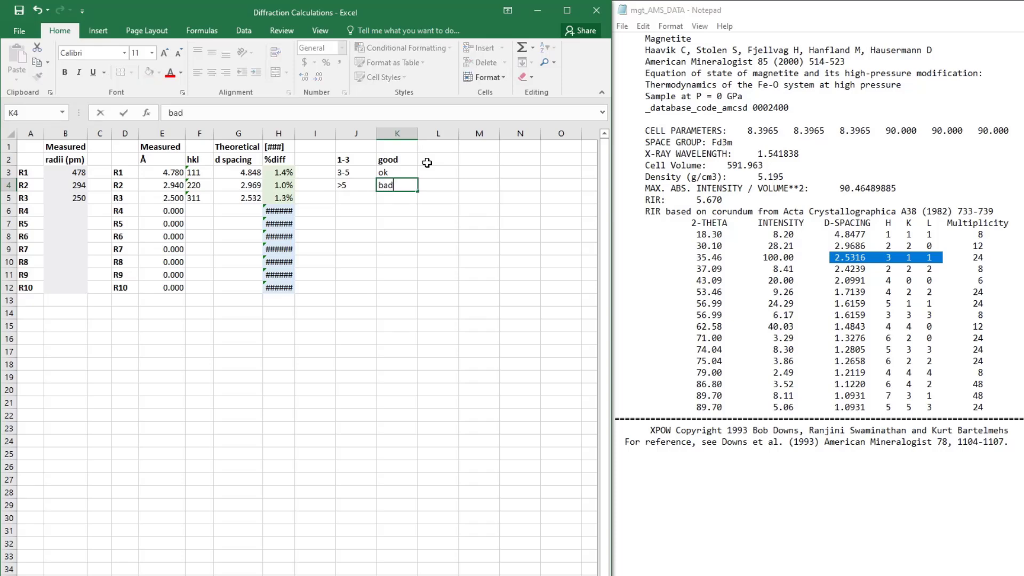
key(Return)
- Record the mineral identification "magnetite!" in I5, beside the %diff value for R3
click(315, 198)
text(magnetite!)
key(Return)
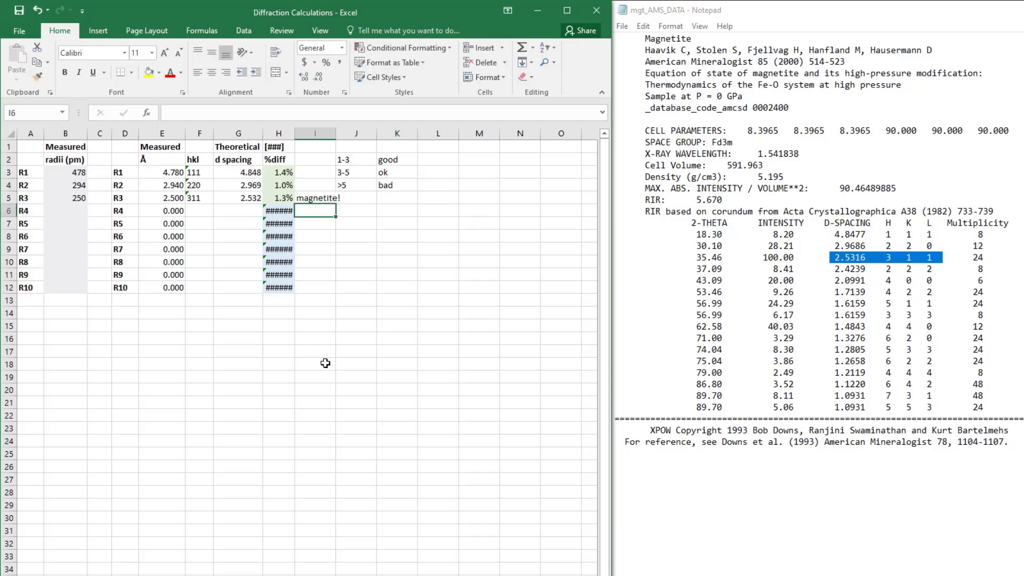